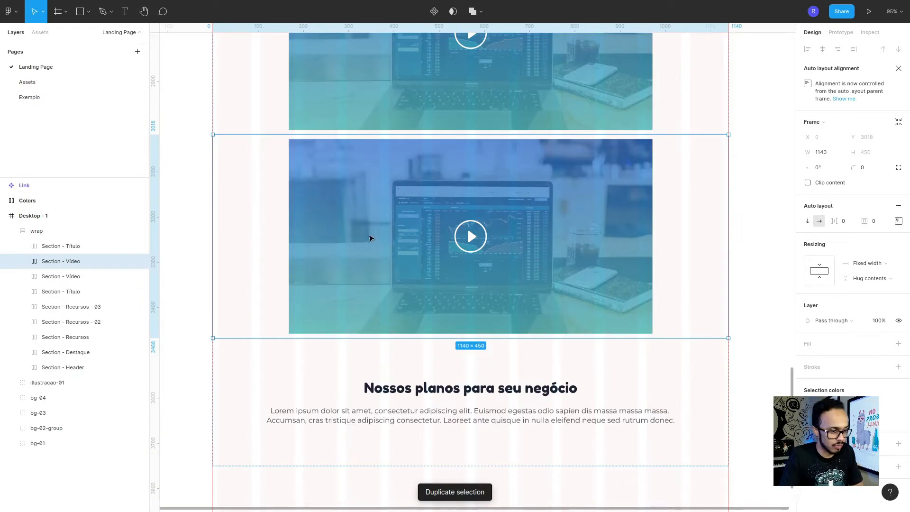
Move the duplicated video section below the "Nossos planos para seu negócio" title and rename it "Section - Tabela de preços".
double_click(84, 252)
drag(66, 246, 126, 248)
text(Tabel)
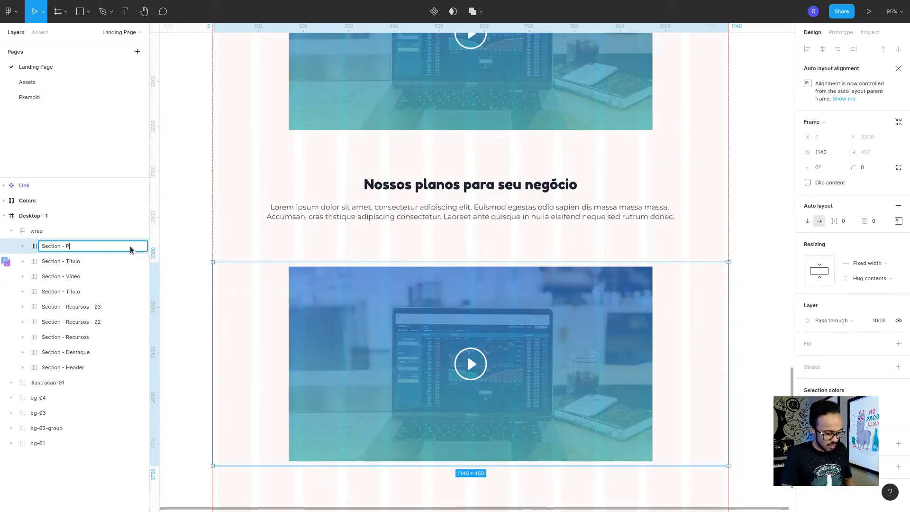
text(a de preços)
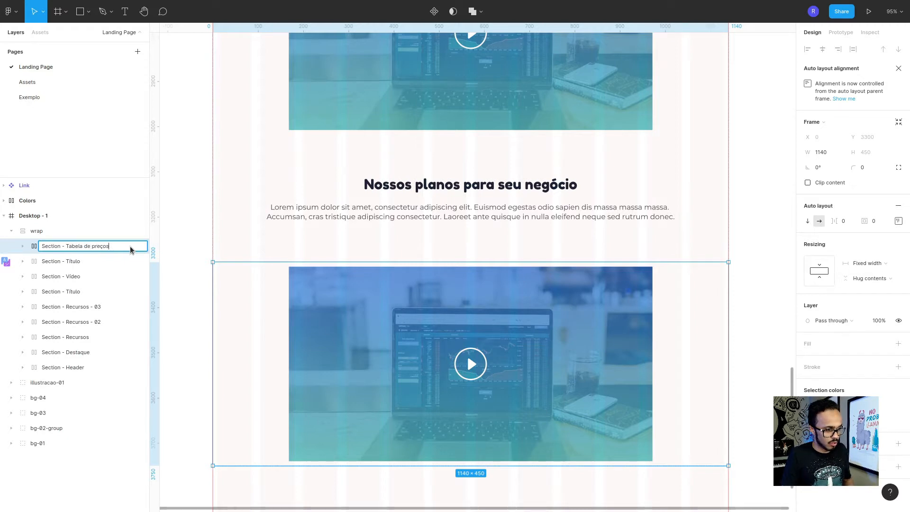
key(Return)
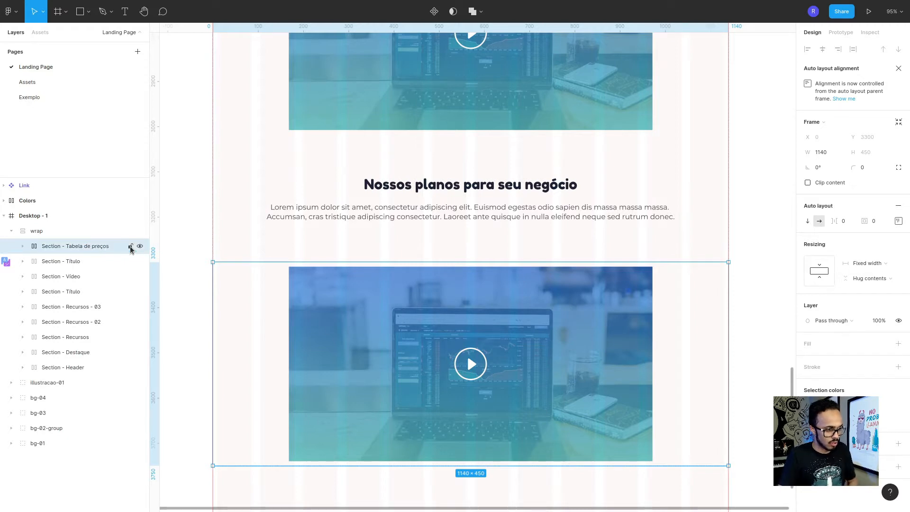
Delete the video group inside the text column of the price table section.
click(22, 246)
click(47, 262)
click(34, 261)
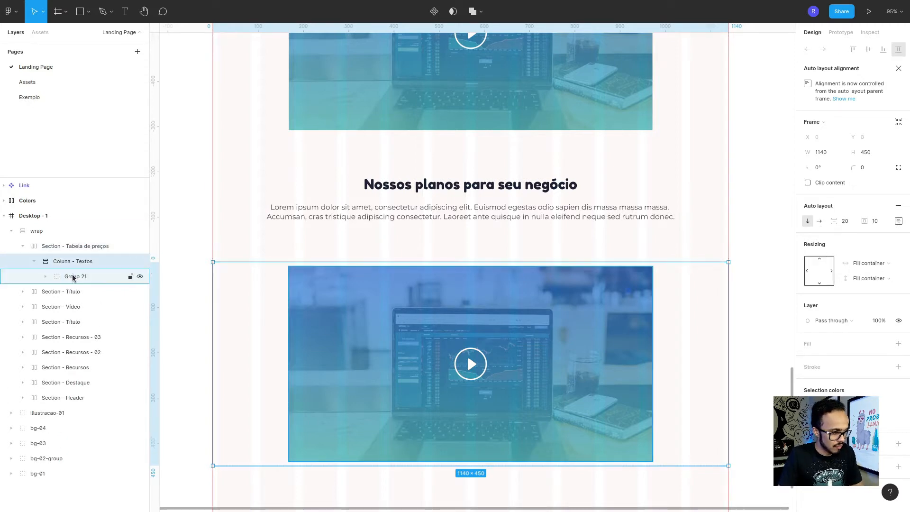
click(77, 278)
key(Delete)
Rename the emptied column in the price table section as "Coluna - Planos".
click(77, 262)
double_click(76, 261)
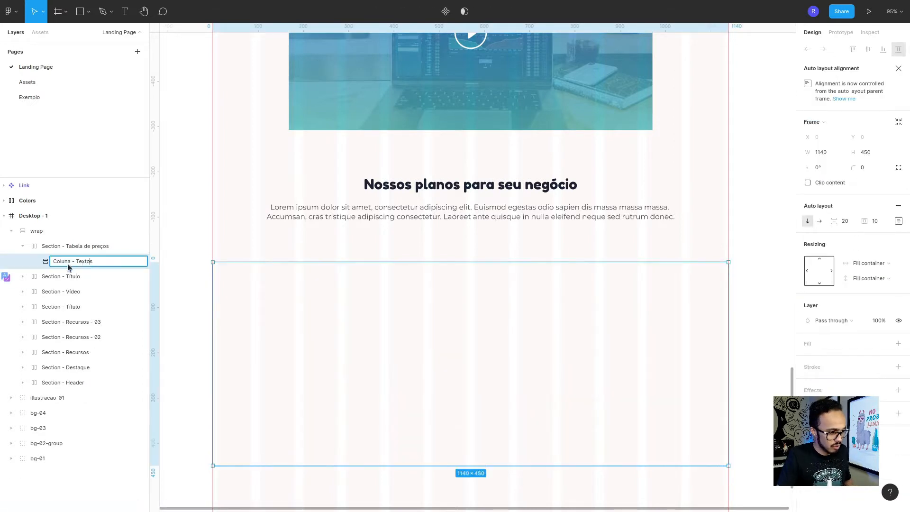
double_click(78, 261)
text(Plano)
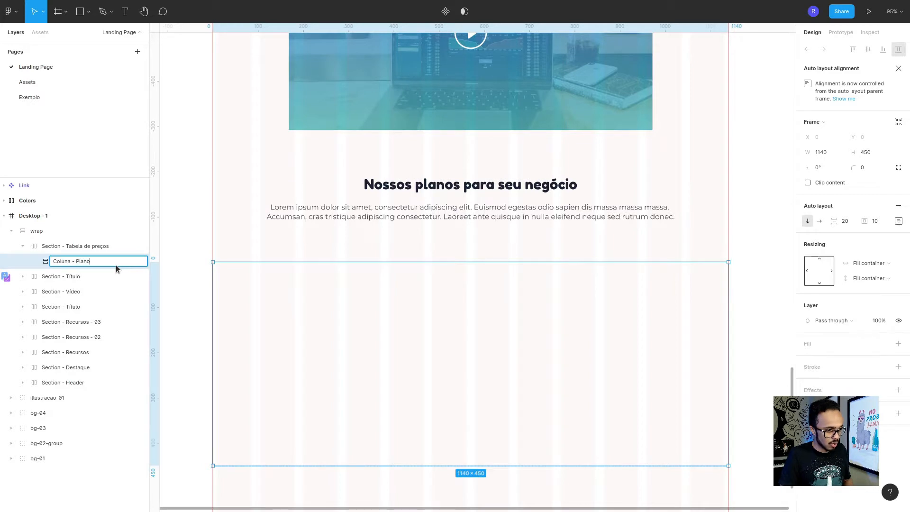
key(Return)
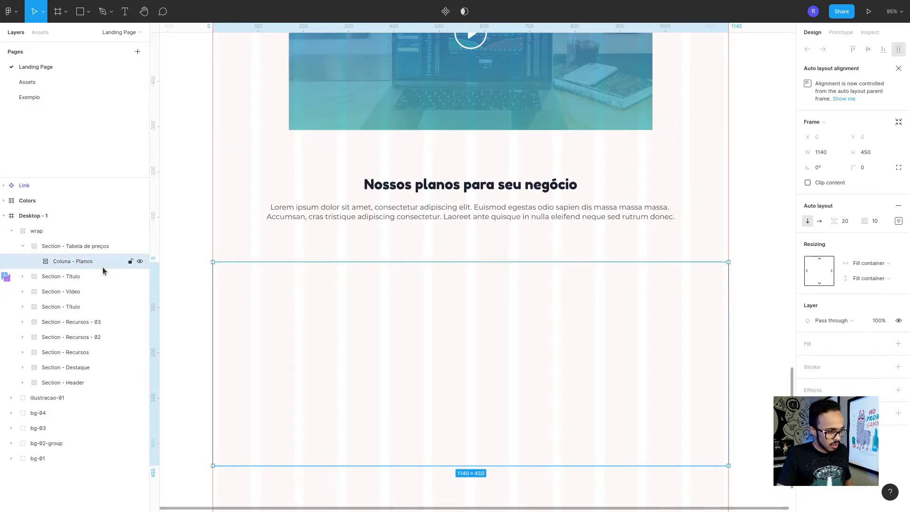
Duplicate the "Coluna - Planos" column twice so the price table section holds three equal columns.
key(ctrl+d)
key(ctrl+d)
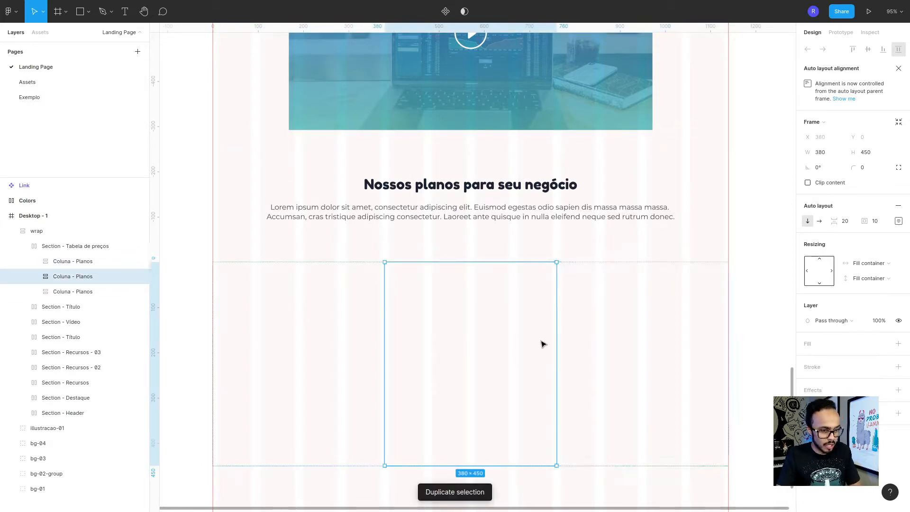
drag(385, 329, 315, 295)
Narrow the "Section - Tabela de preços" frame to a width of 760.
click(70, 247)
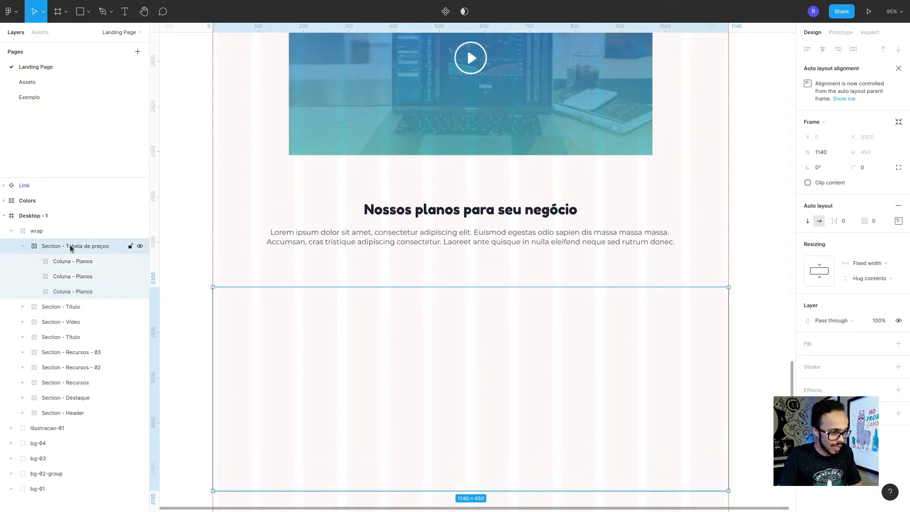
drag(213, 359, 386, 332)
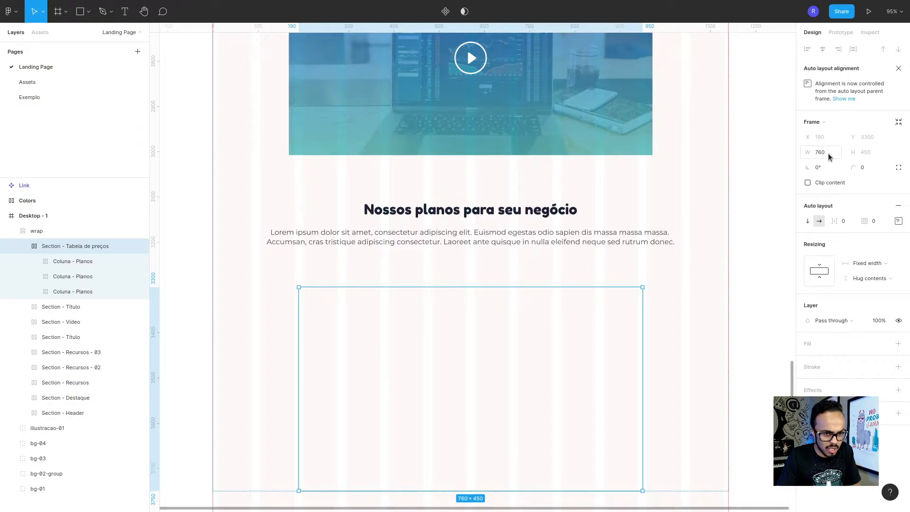
scroll(216, 313, down, 3)
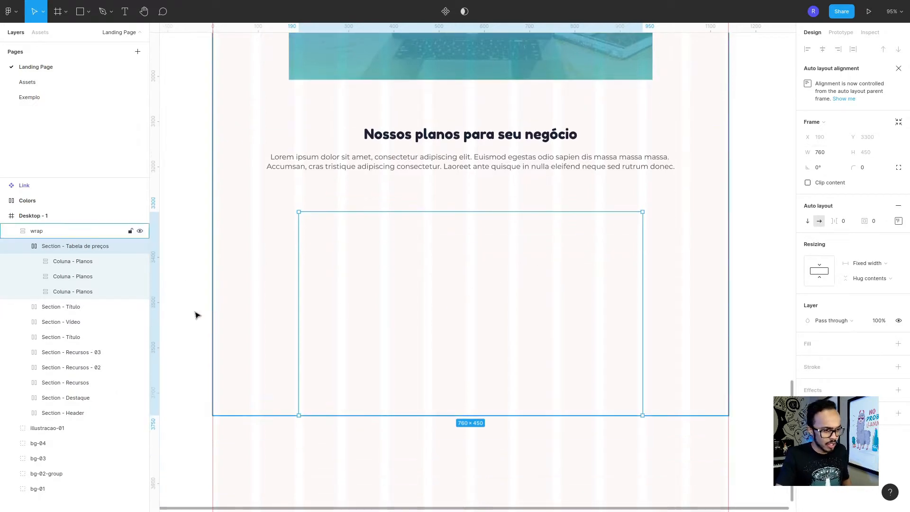
click(82, 261)
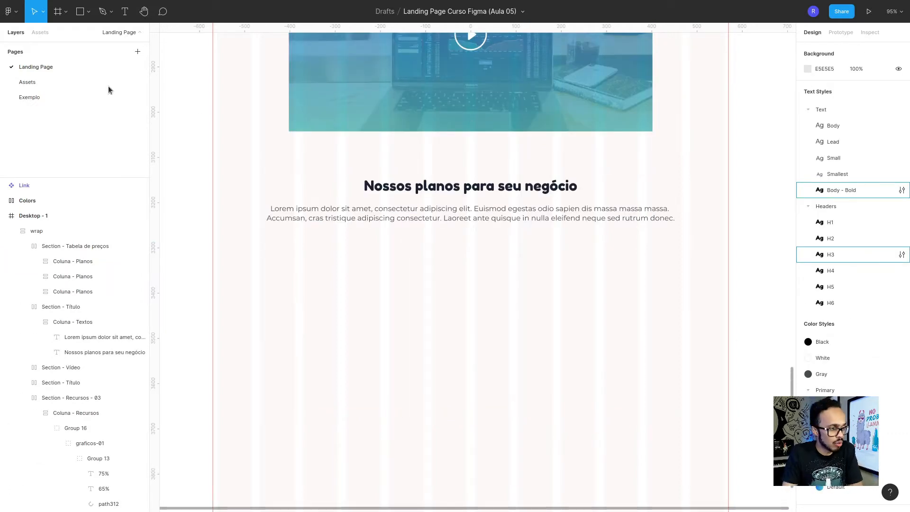
On the Assets page, duplicate the gray swatch and place the copy on empty canvas outside the Colors frame.
click(48, 82)
drag(326, 212, 691, 314)
click(671, 301)
click(466, 268)
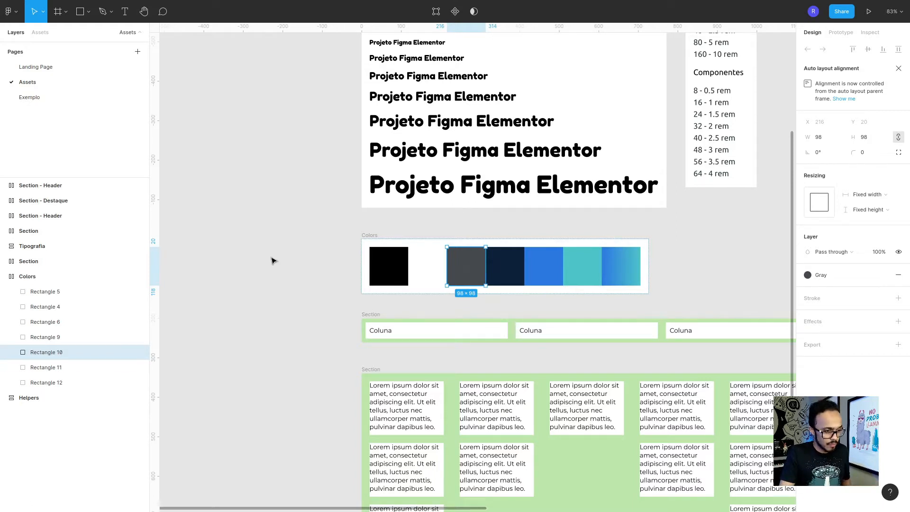
key(ctrl+d)
drag(484, 272, 231, 270)
Run the Color Compass plugin on the copied gray swatch and update its palette to 4 steps.
right_click(244, 266)
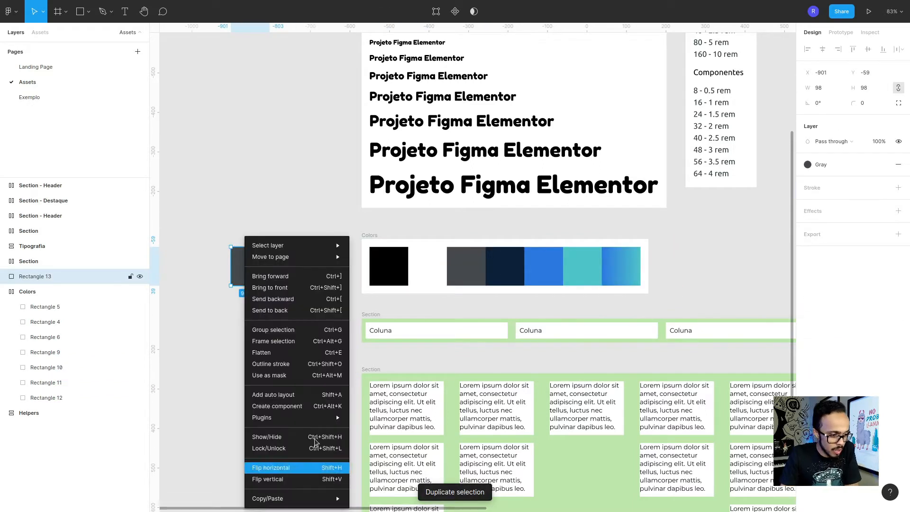
mouse_move(310, 417)
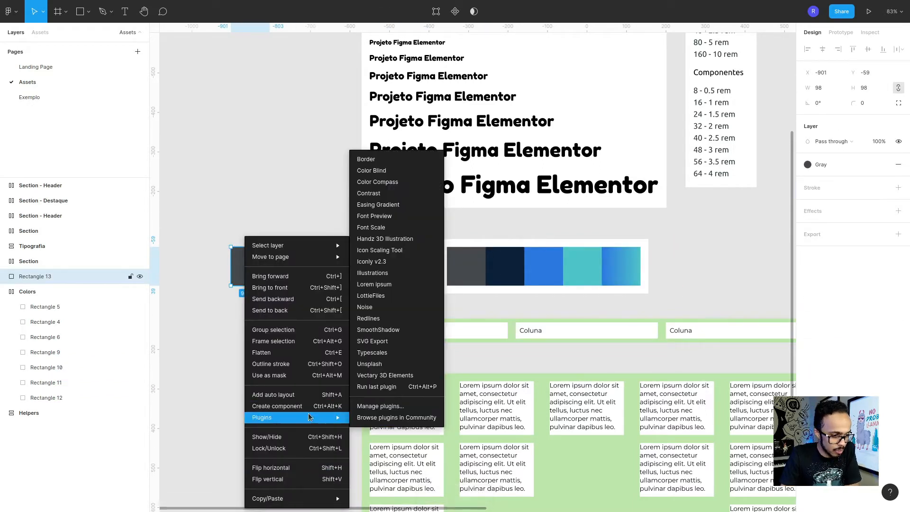
click(412, 182)
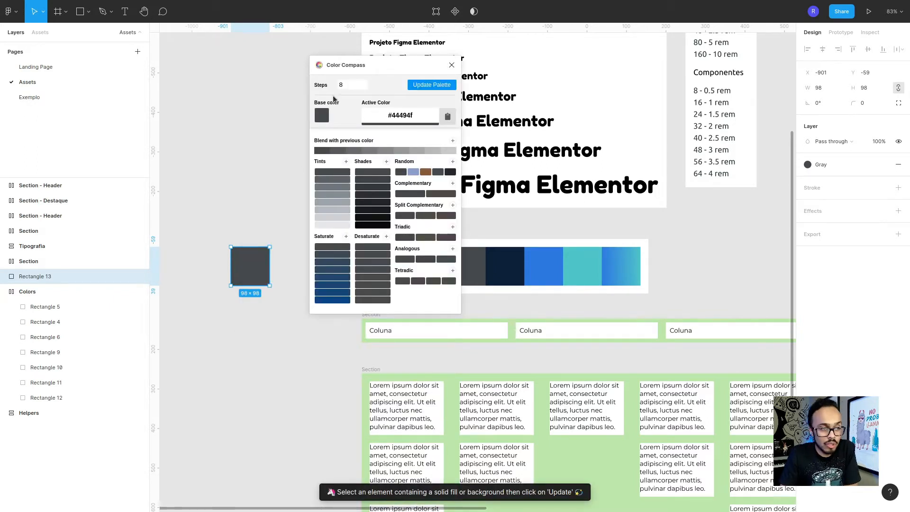
click(363, 87)
click(362, 87)
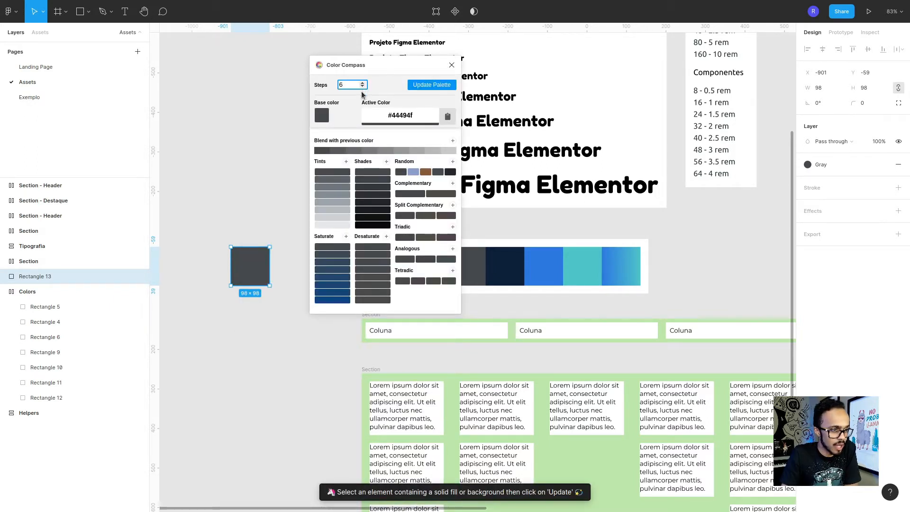
click(362, 87)
click(362, 86)
click(432, 85)
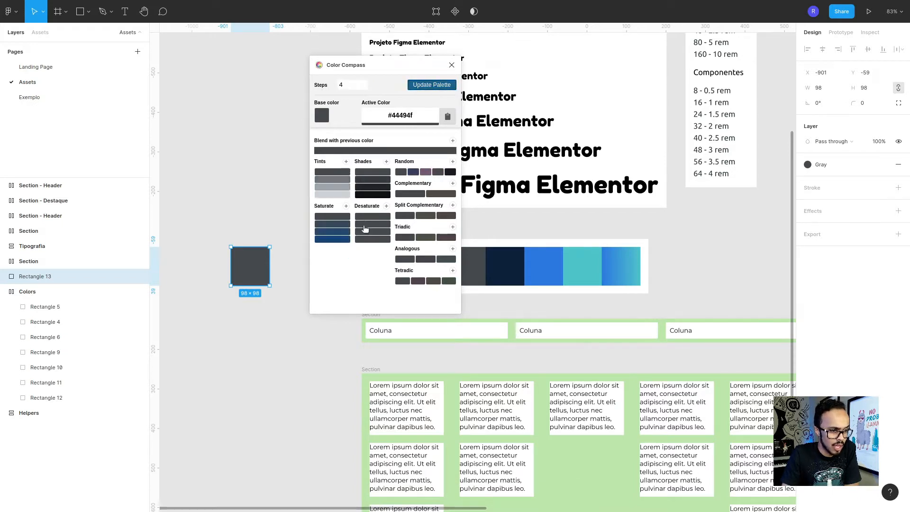
Apply the lightest tint to the copied swatch, place it after the gray one in the Colors frame and close the plugin.
click(337, 194)
drag(248, 264, 495, 264)
click(452, 65)
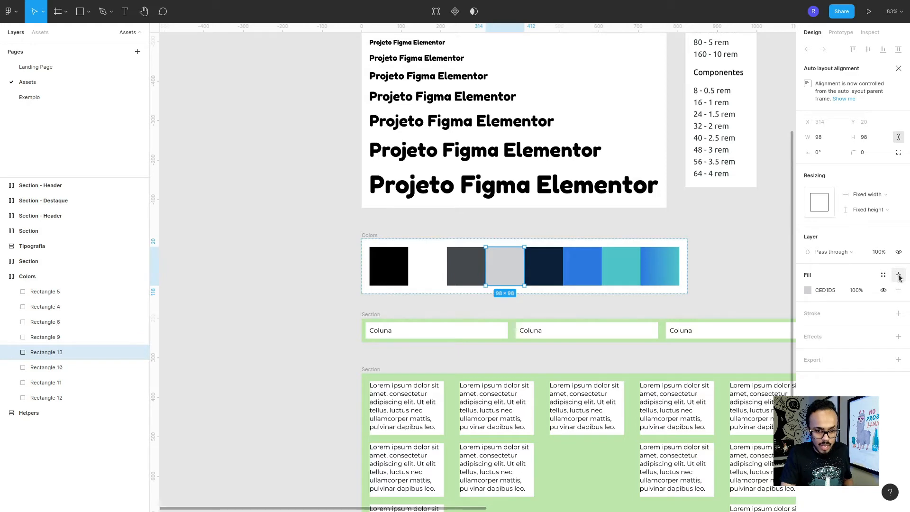
Create a color style named "Gray - Light" from the new light gray swatch's fill.
click(883, 275)
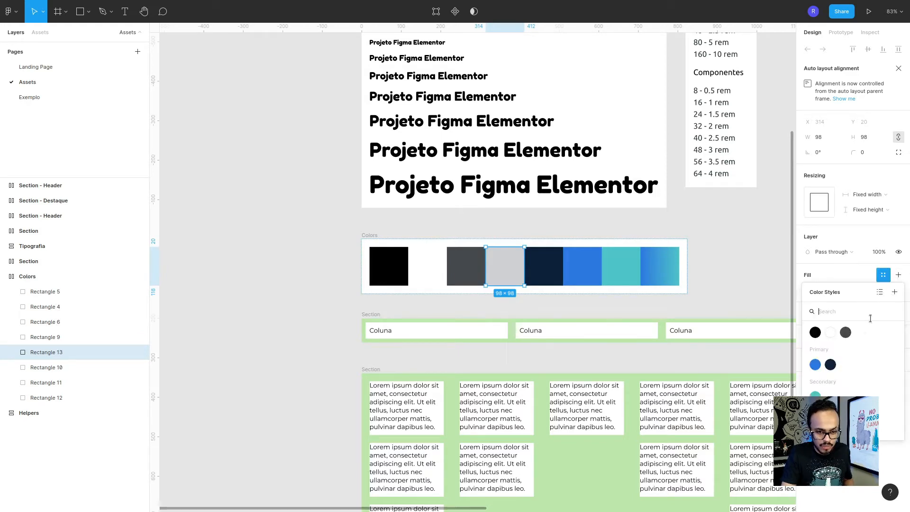
click(894, 292)
text(G)
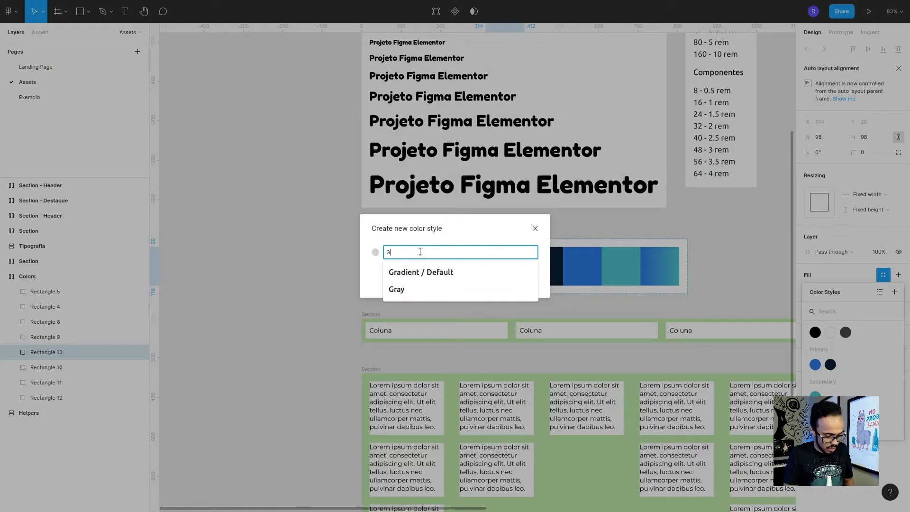
text(ray - Light)
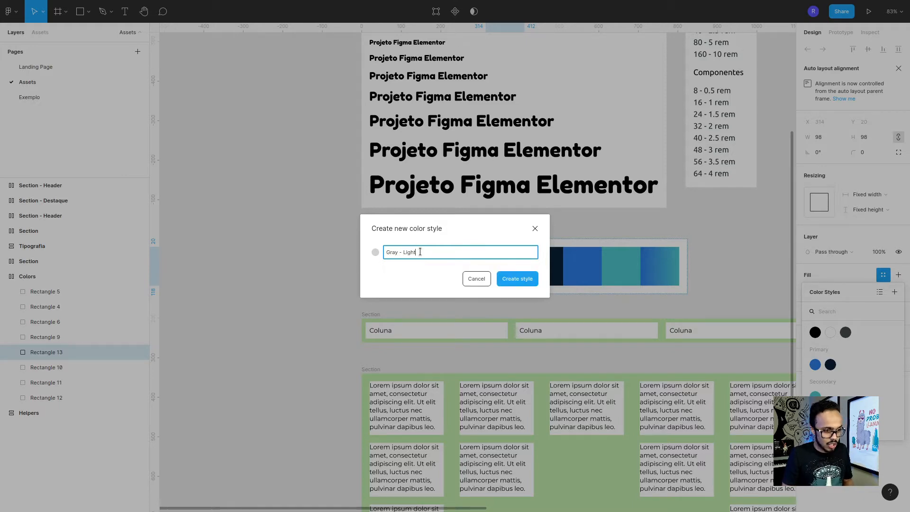
key(Return)
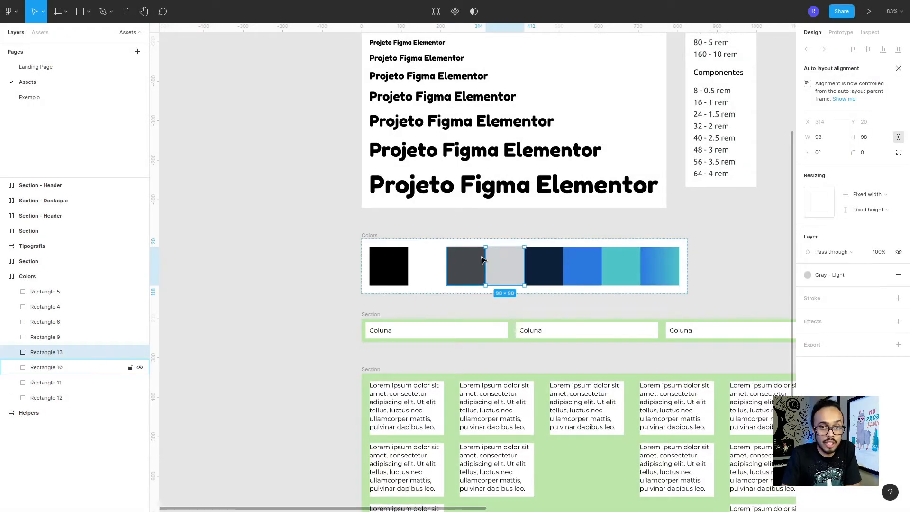
Copy the "Start" plan heading from the Exemplo page into the first "Coluna - Planos" on the Landing Page.
click(50, 71)
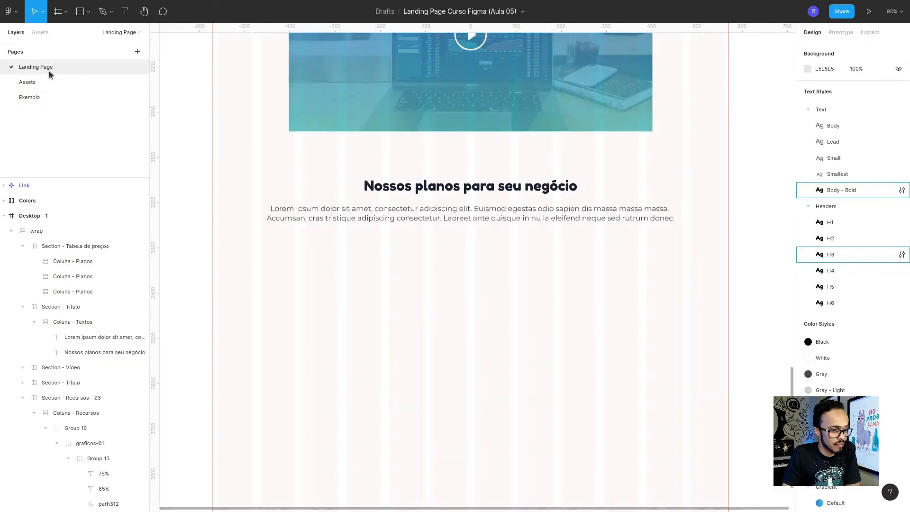
click(51, 262)
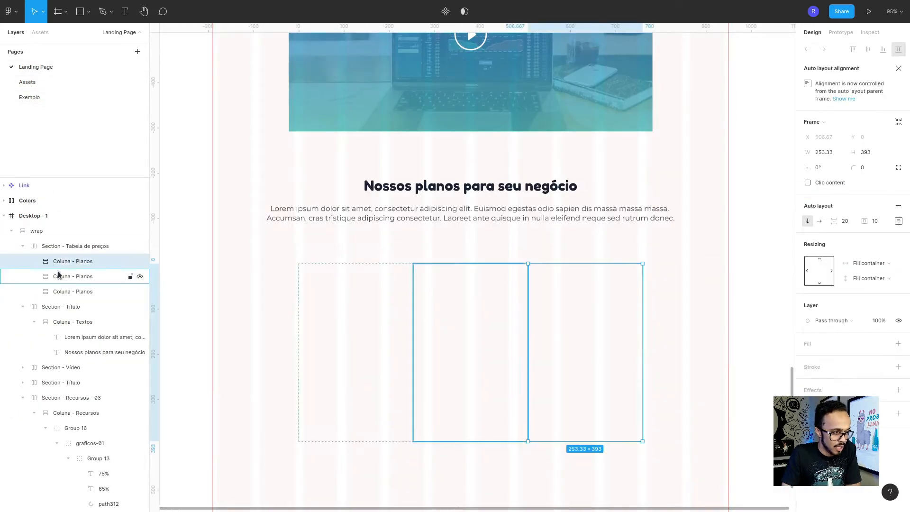
click(41, 97)
click(313, 271)
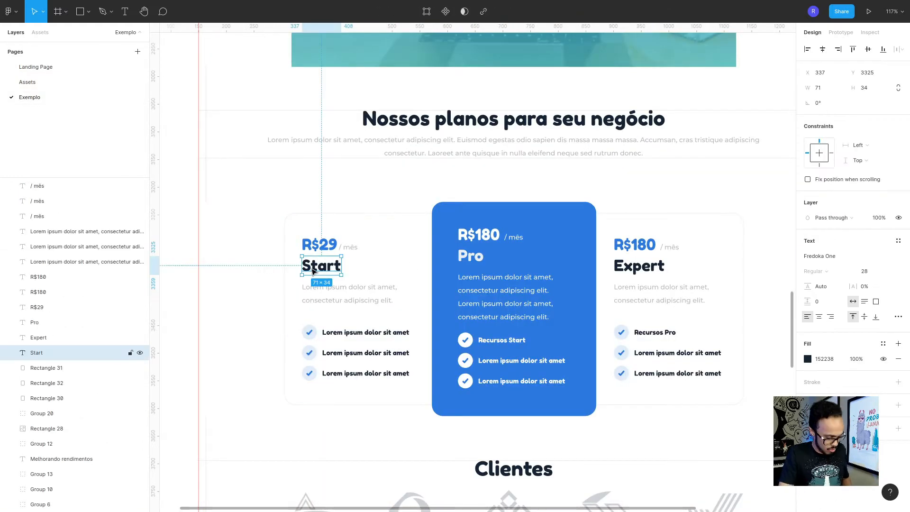
click(34, 66)
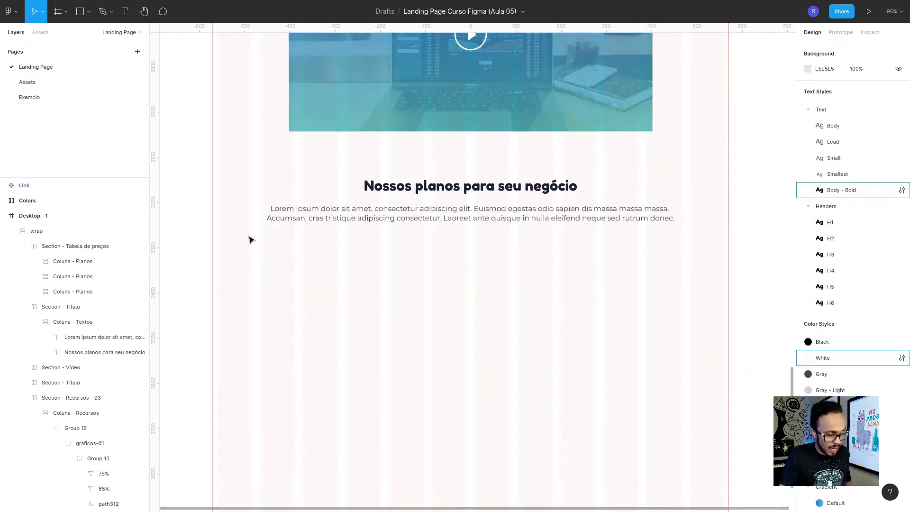
key(ctrl+v)
drag(471, 266, 368, 358)
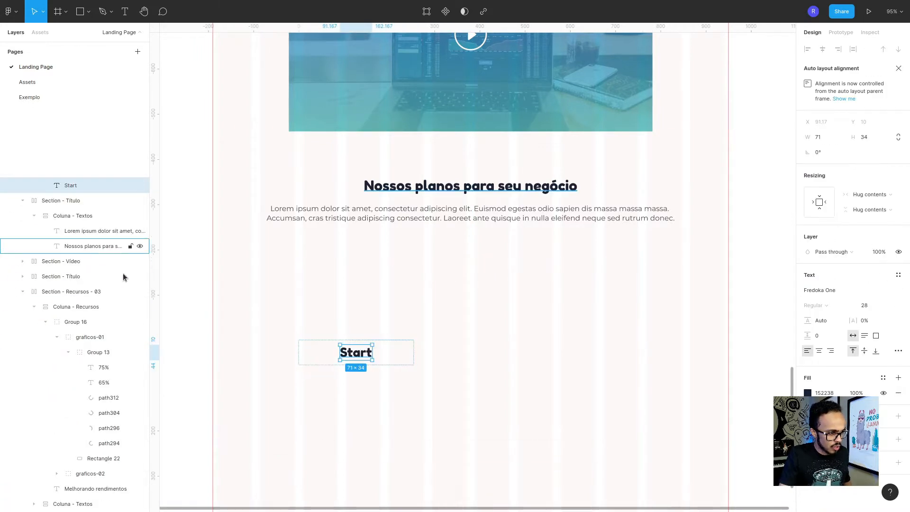
Paste the "Start" heading into the second and third plan columns.
click(506, 333)
text(Start)
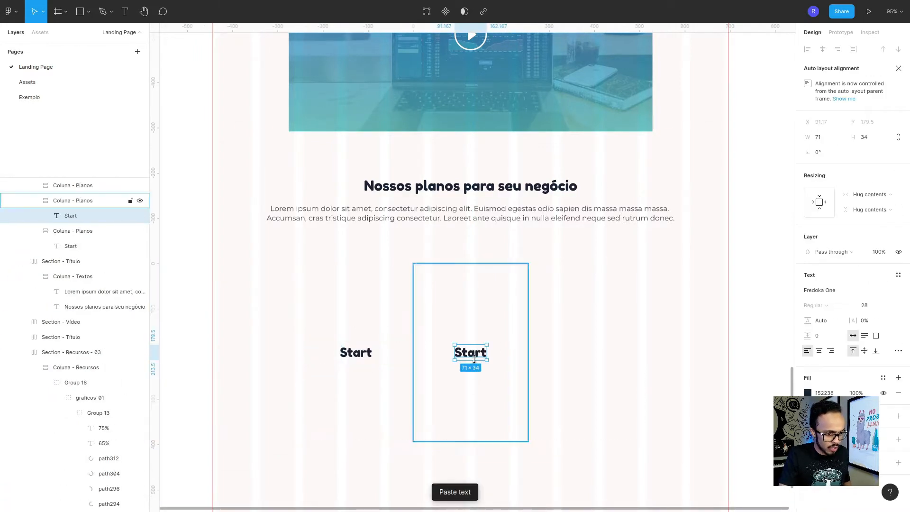
click(552, 350)
key(ctrl+v)
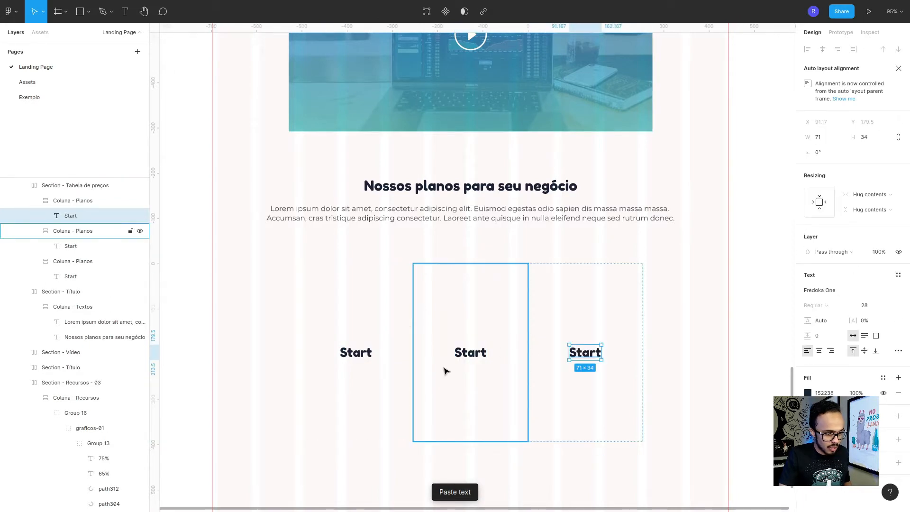
Set the vertical resizing of the three plan columns and their price table section to Hug contents.
click(360, 315)
click(76, 246)
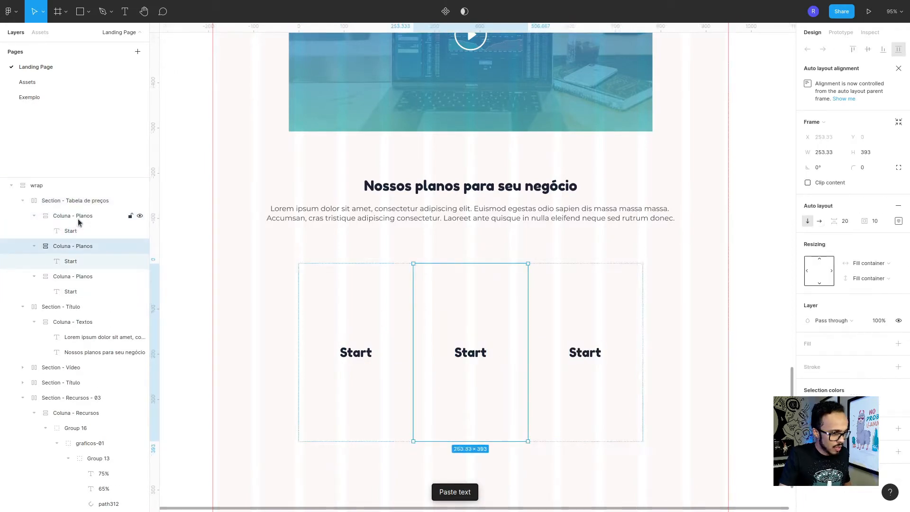
shift+click(79, 223)
shift+click(76, 276)
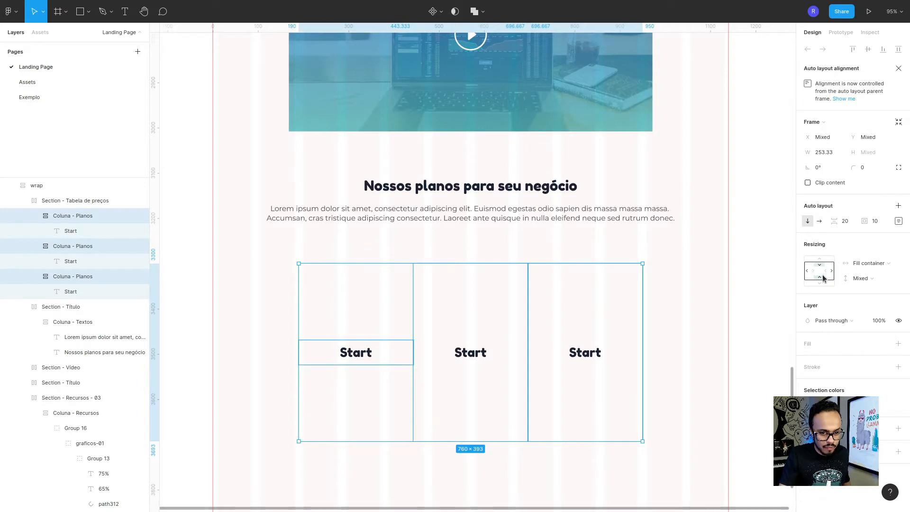
click(823, 279)
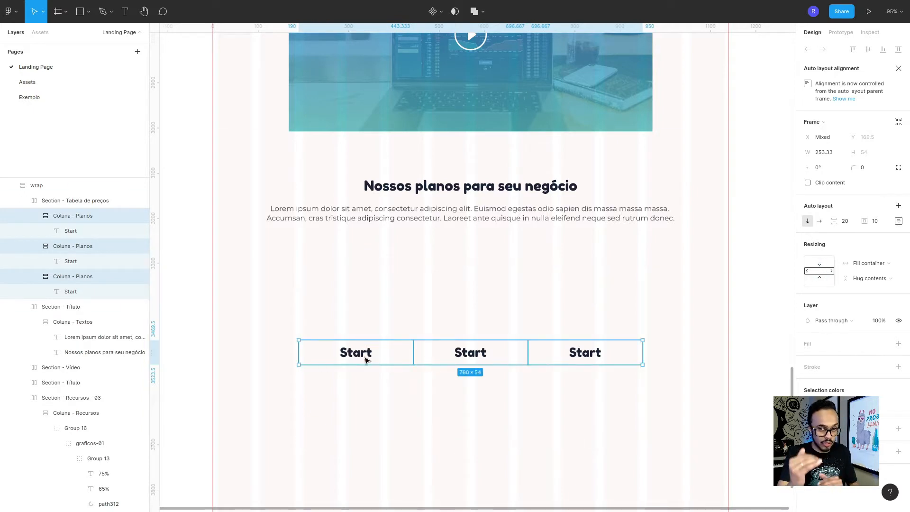
click(87, 205)
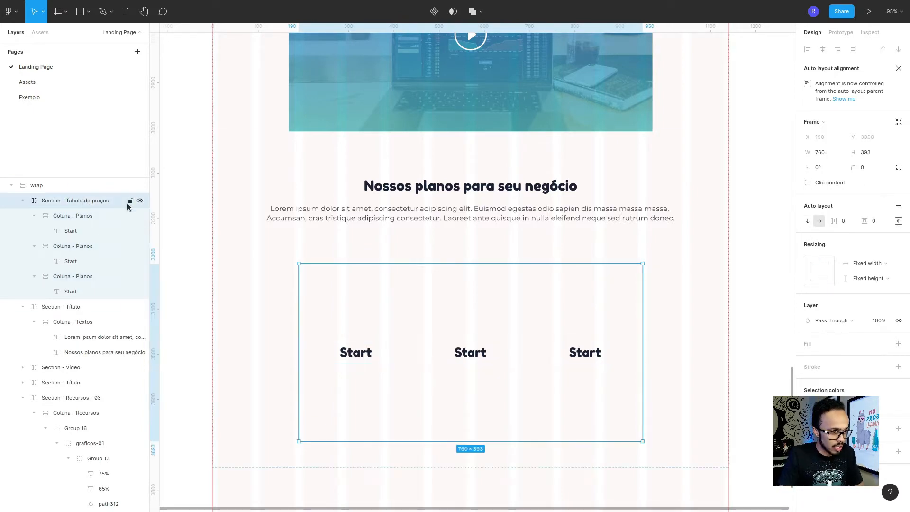
click(824, 279)
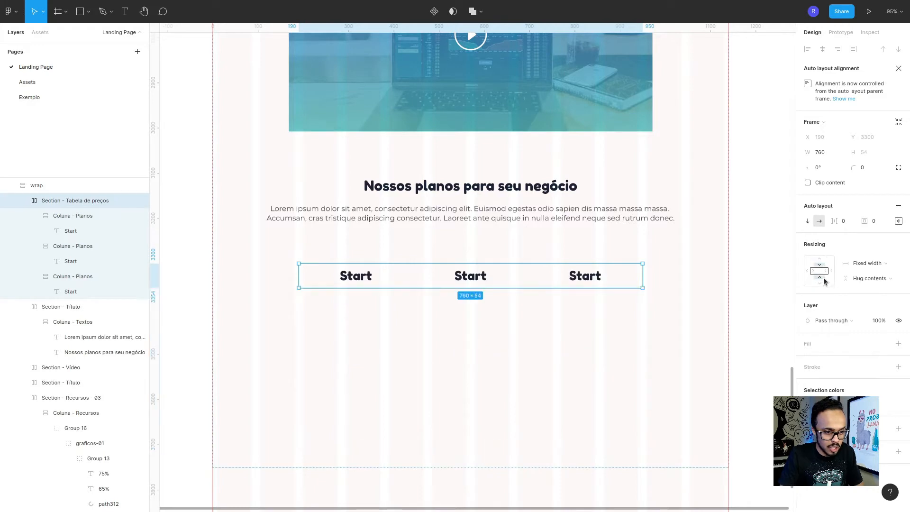
Fill the middle "Coluna - Planos" with the Primary/Base color style and its "Start" heading with the White style.
click(67, 214)
click(67, 201)
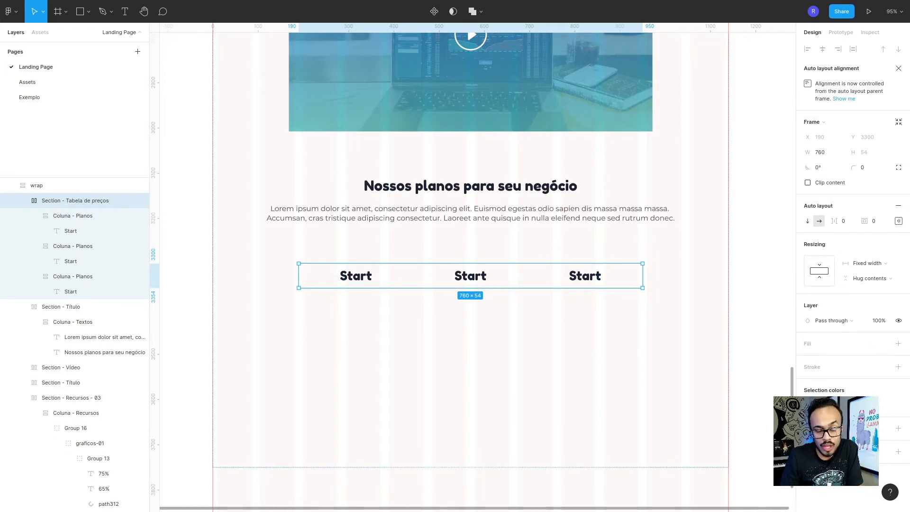
click(58, 216)
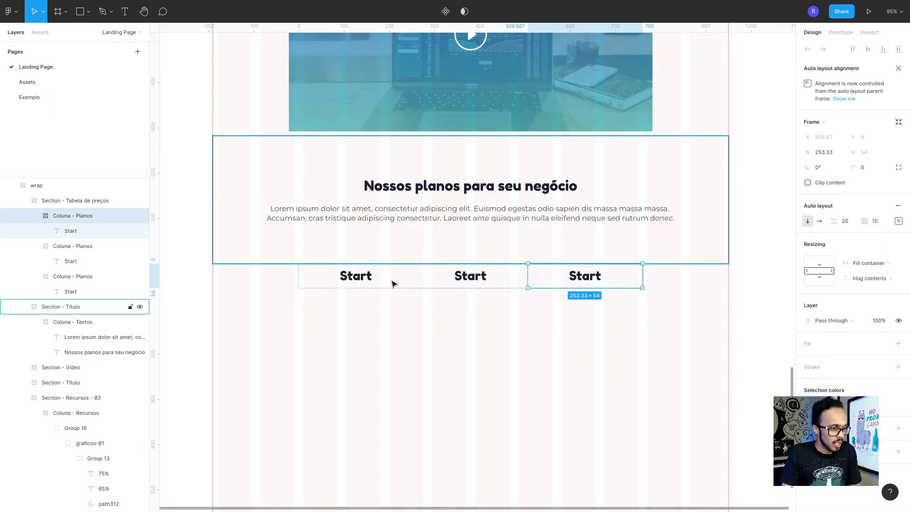
click(420, 283)
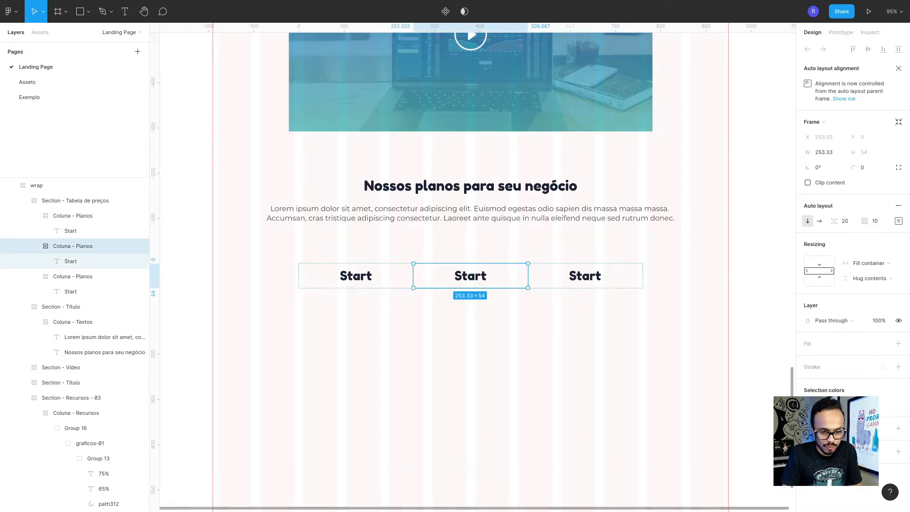
click(883, 343)
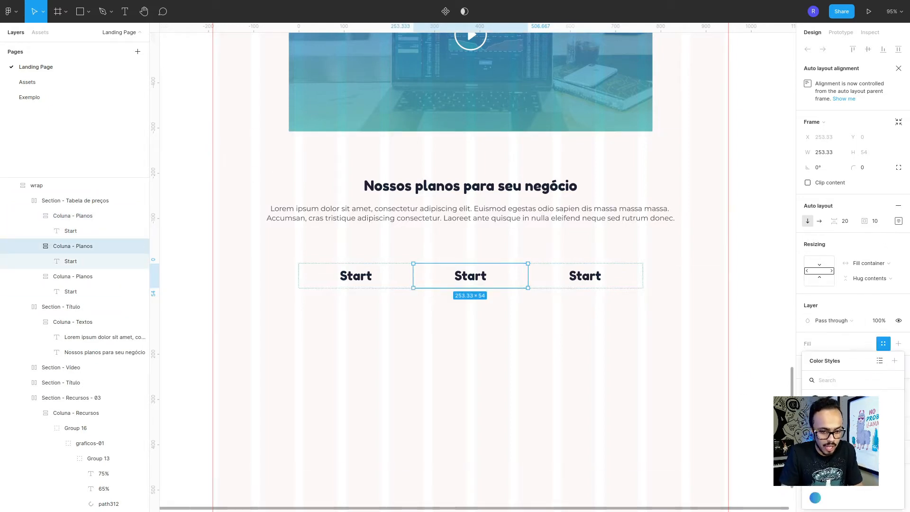
click(816, 498)
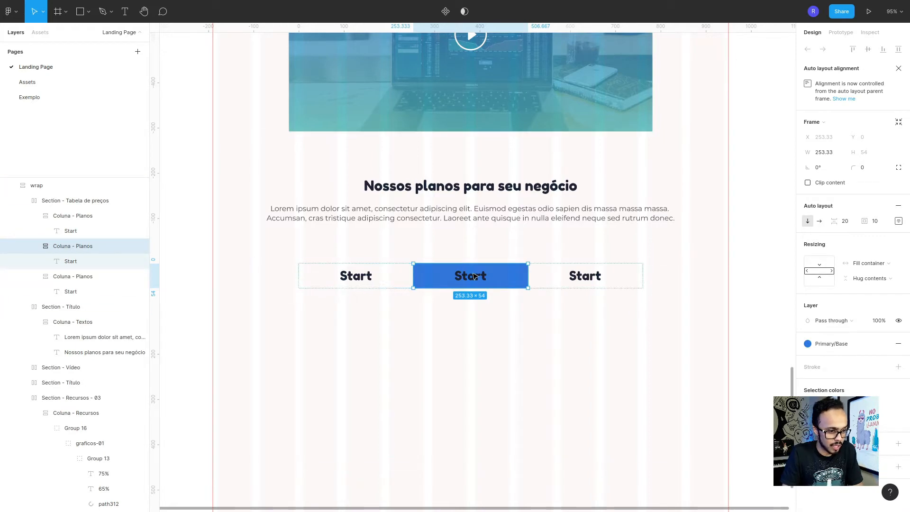
click(68, 262)
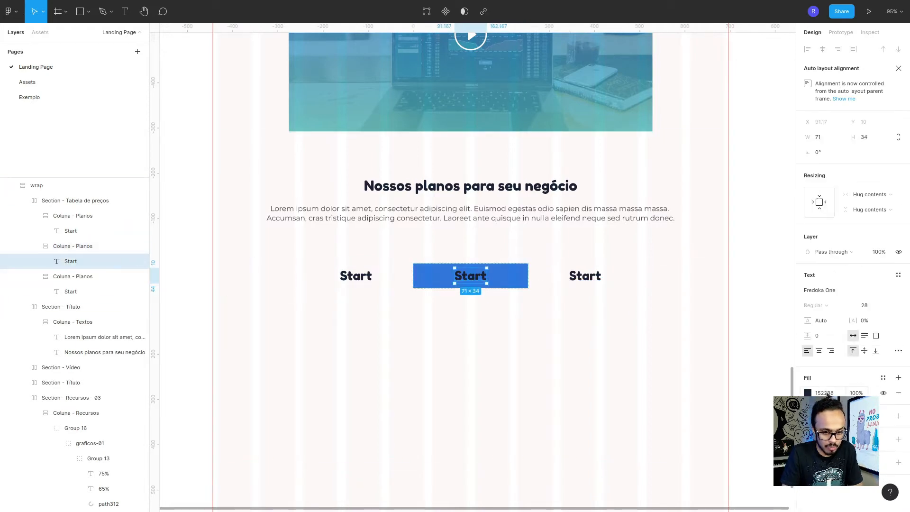
click(883, 378)
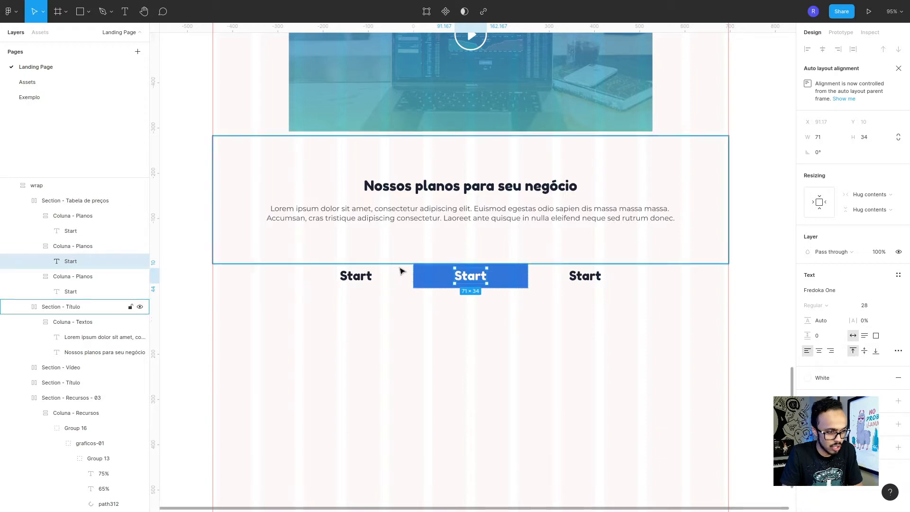
Apply the Primary/Dark color style to the "Start" headings of the first and third plan columns.
click(369, 280)
click(368, 280)
shift+click(582, 279)
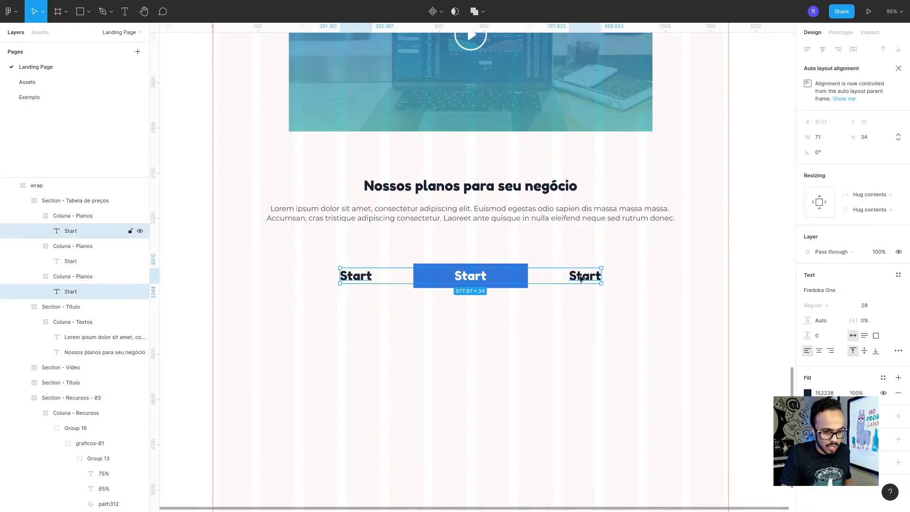
click(883, 378)
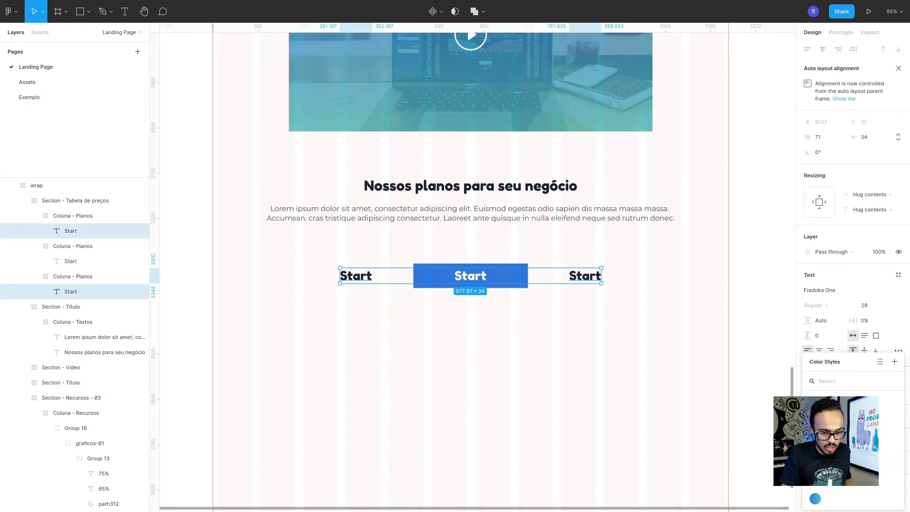
click(816, 498)
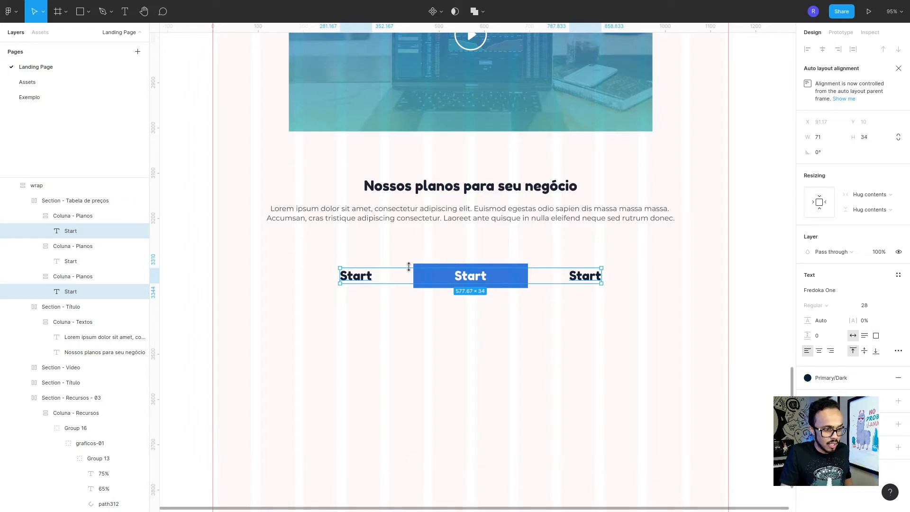
Add a 1 px inside stroke in the Gray - Light color style to the first and third plan columns.
click(425, 254)
click(327, 279)
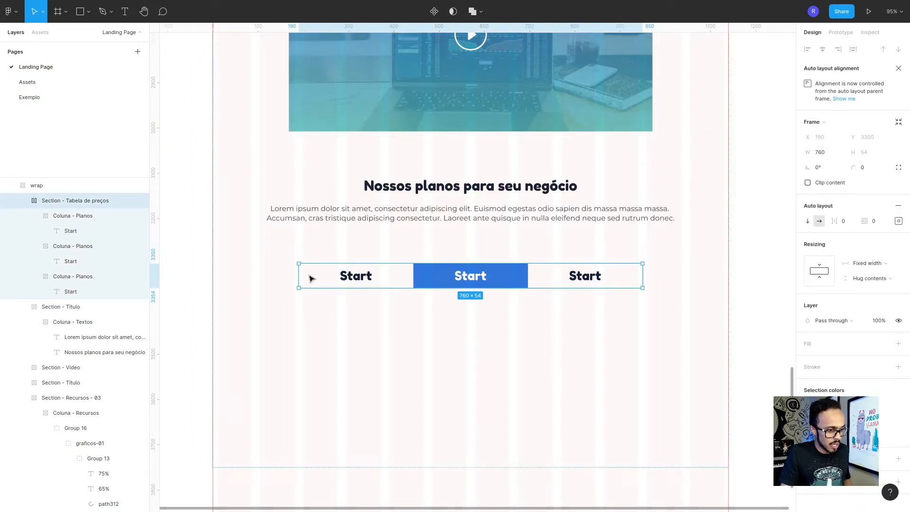
click(71, 216)
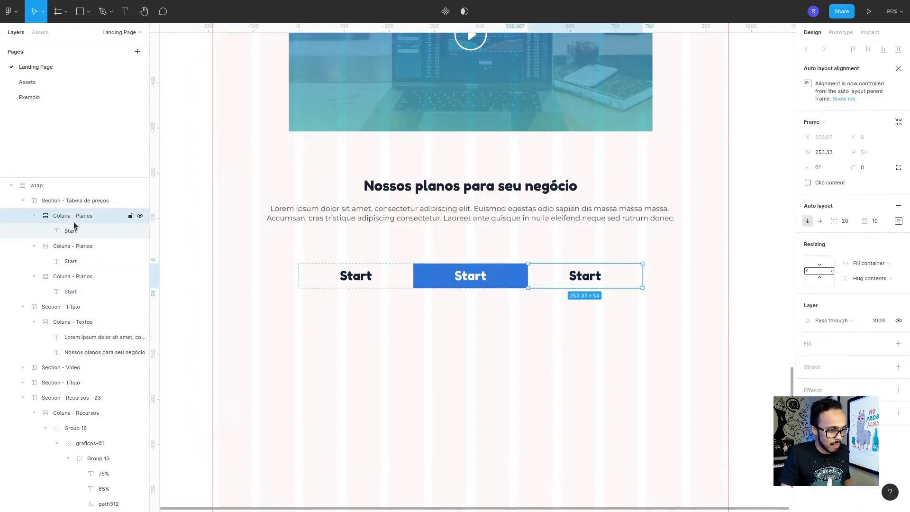
shift+click(75, 280)
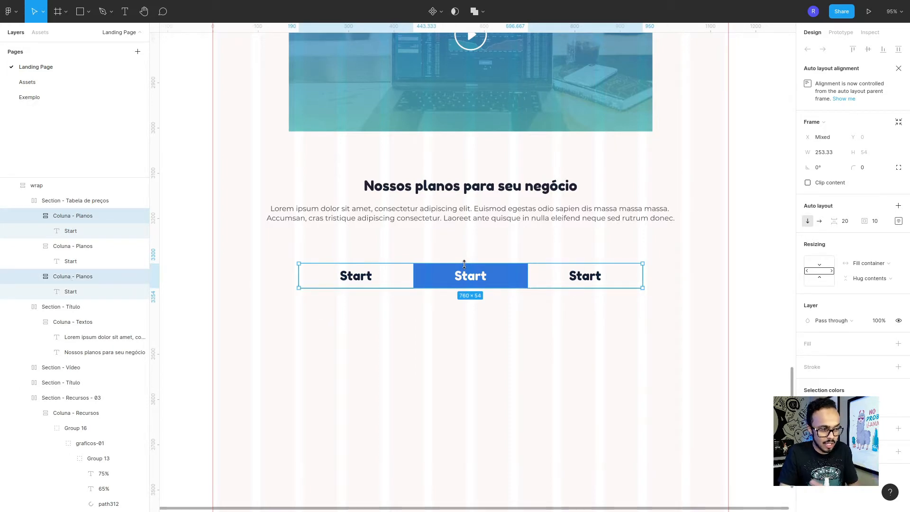
click(882, 365)
click(867, 403)
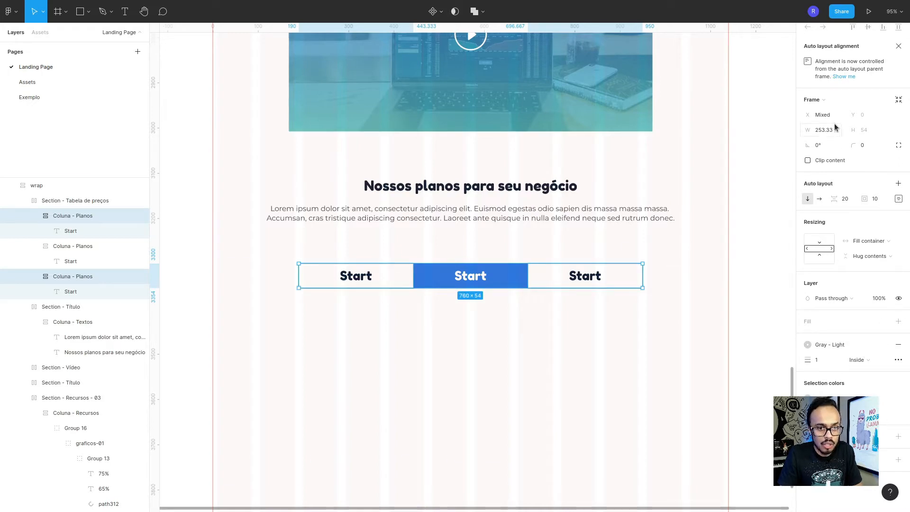
Set the corner radius of the blue middle plan column to 16.
click(865, 147)
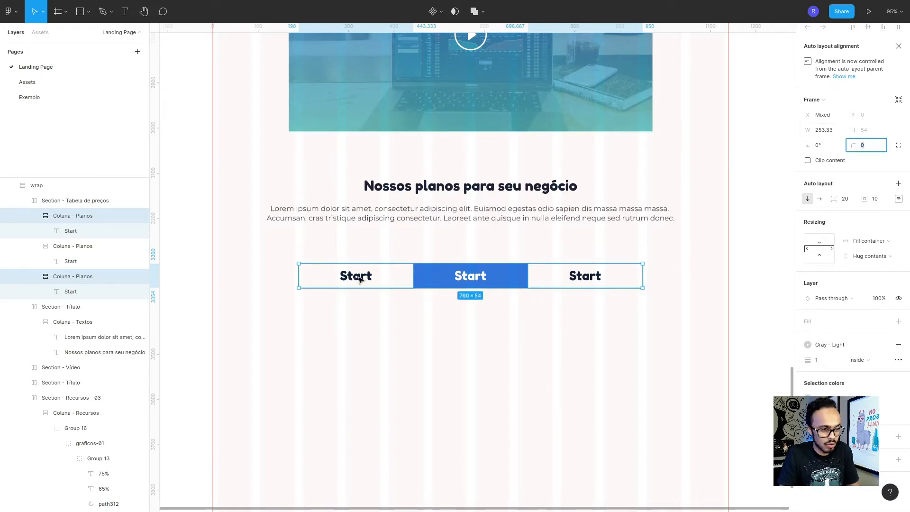
click(41, 216)
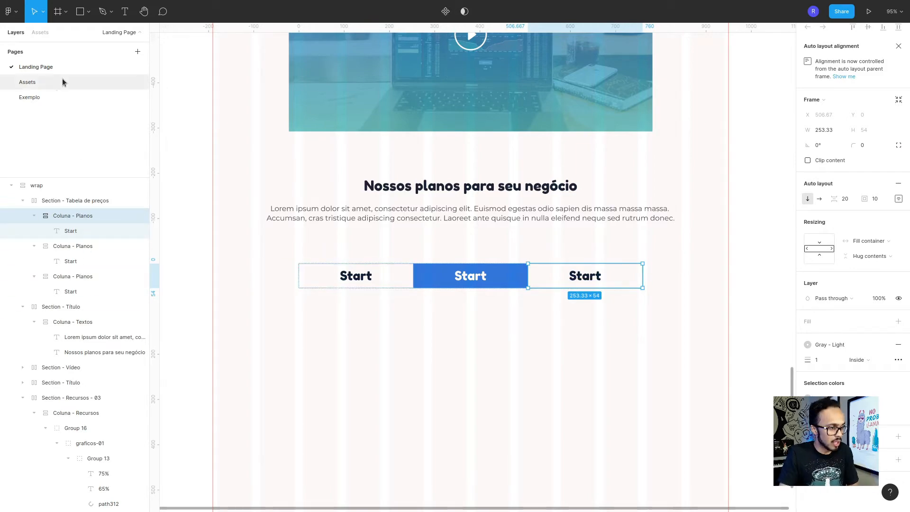
click(51, 97)
key(Escape)
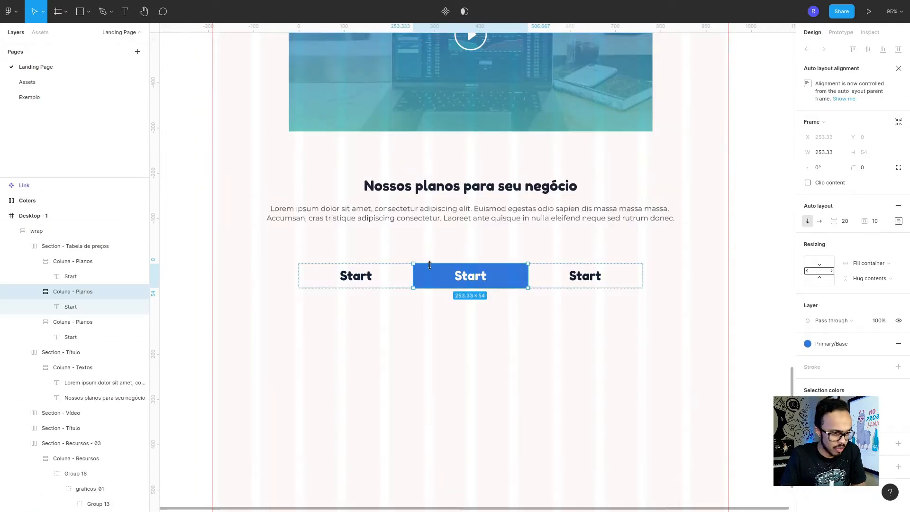
click(874, 174)
text(16)
key(Return)
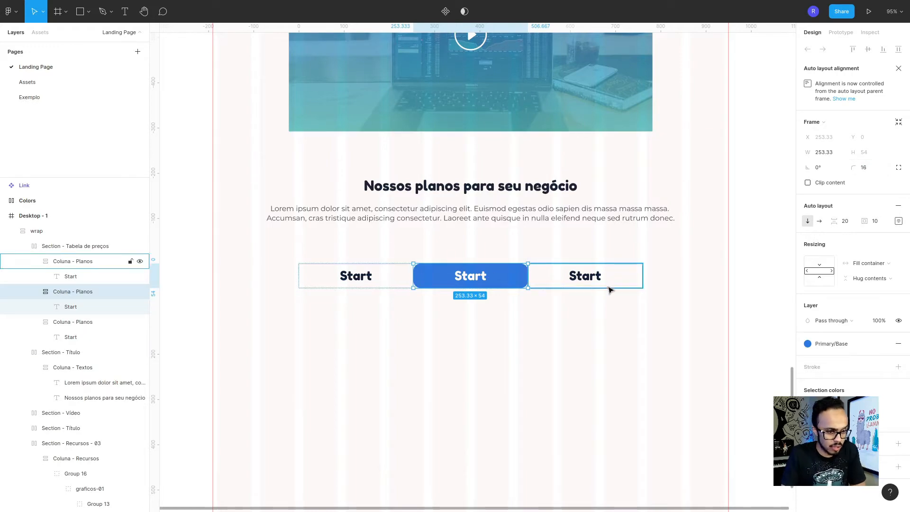
Give the first plan column independent corner radii, with 16 on its two left corners only.
click(61, 87)
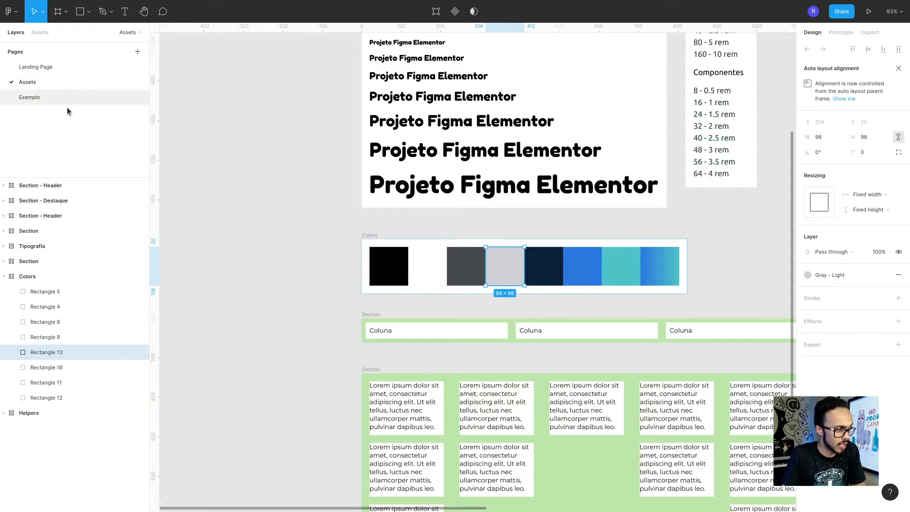
click(48, 66)
click(392, 271)
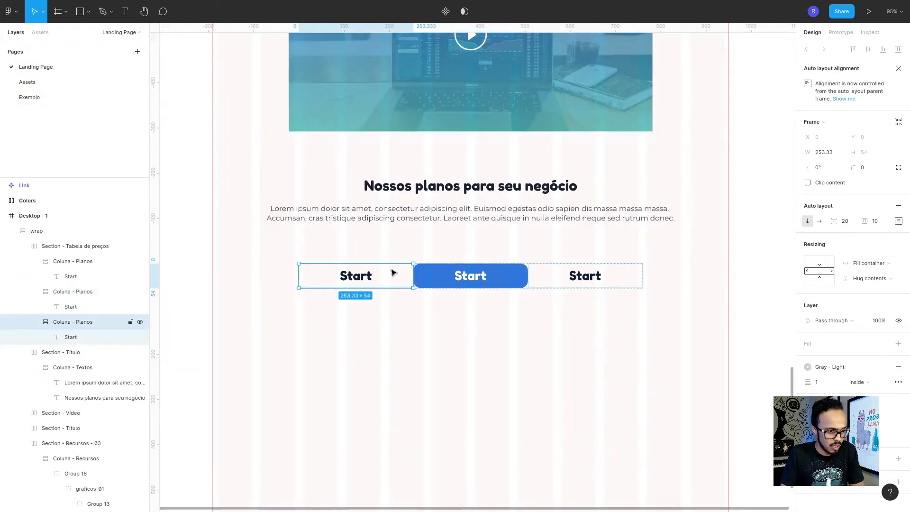
click(899, 168)
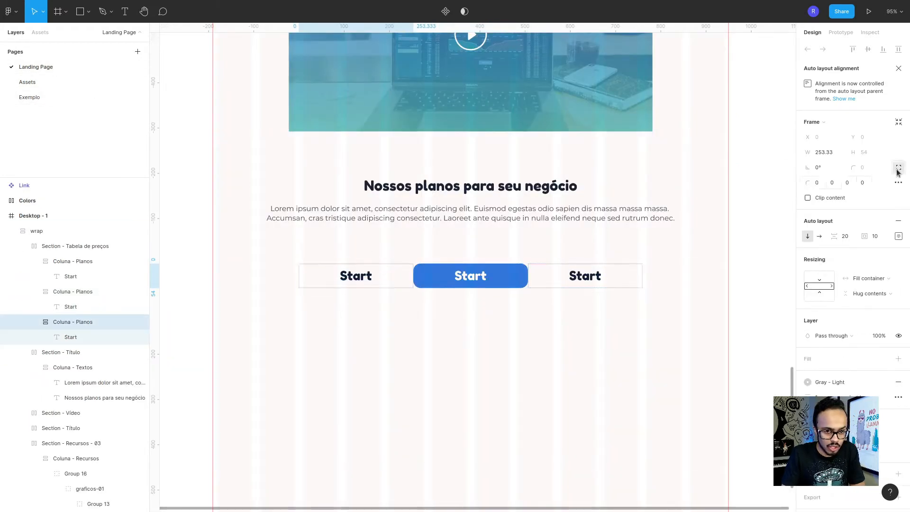
click(817, 185)
text(16)
key(Tab)
text(16)
key(Tab)
Give the third plan column independent corner radii, with 16 on its two right corners only.
click(591, 281)
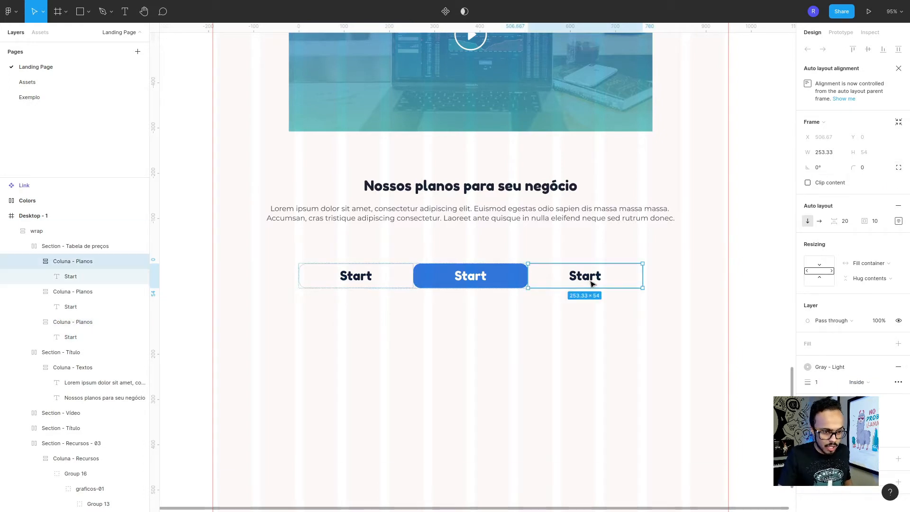
click(898, 168)
click(820, 184)
key(Tab)
text(16)
key(Tab)
click(458, 279)
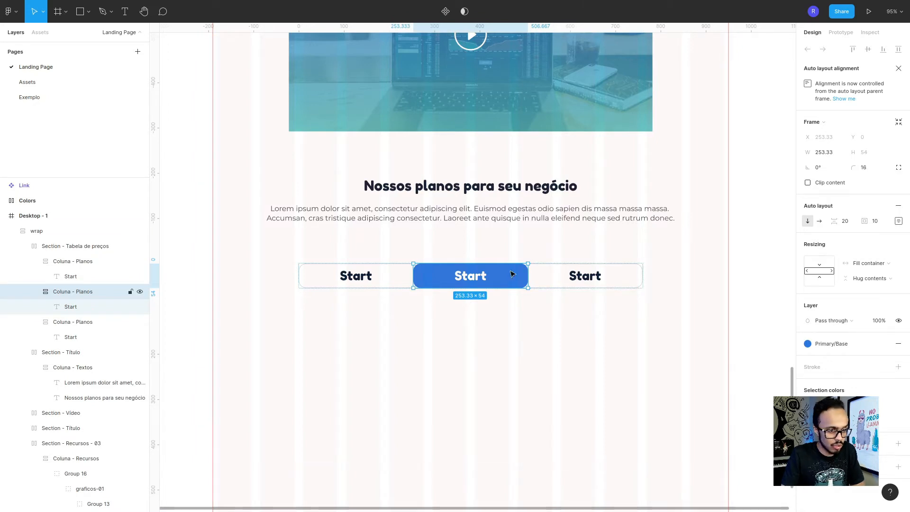
key(shift+Return)
key(shift+Return)
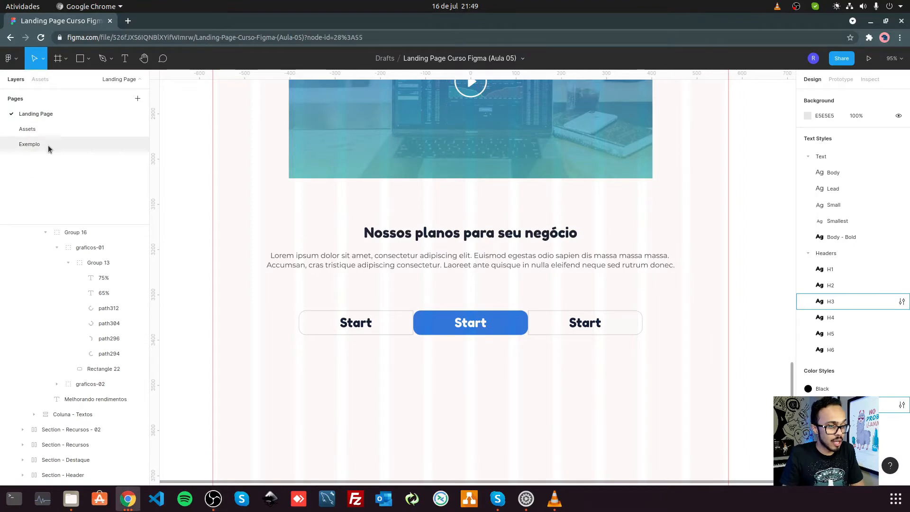
Examine the structure of the "Pro" plan card on the Exemplo page: price, "/ mês" label, title, description and check-marked feature rows.
click(48, 148)
click(489, 282)
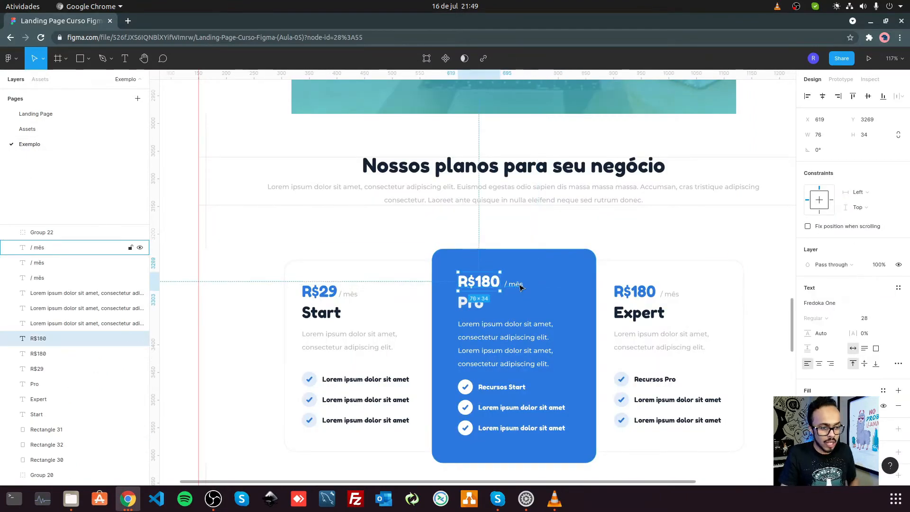
click(473, 306)
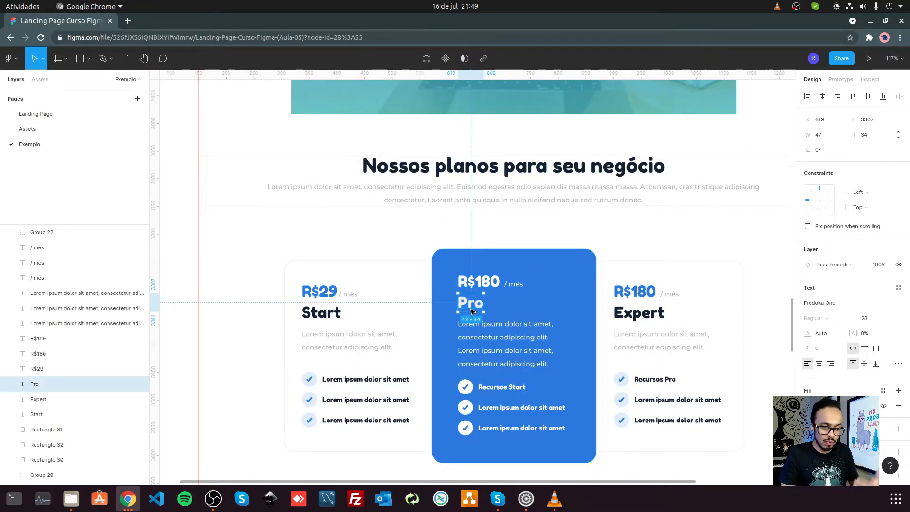
click(493, 393)
click(499, 429)
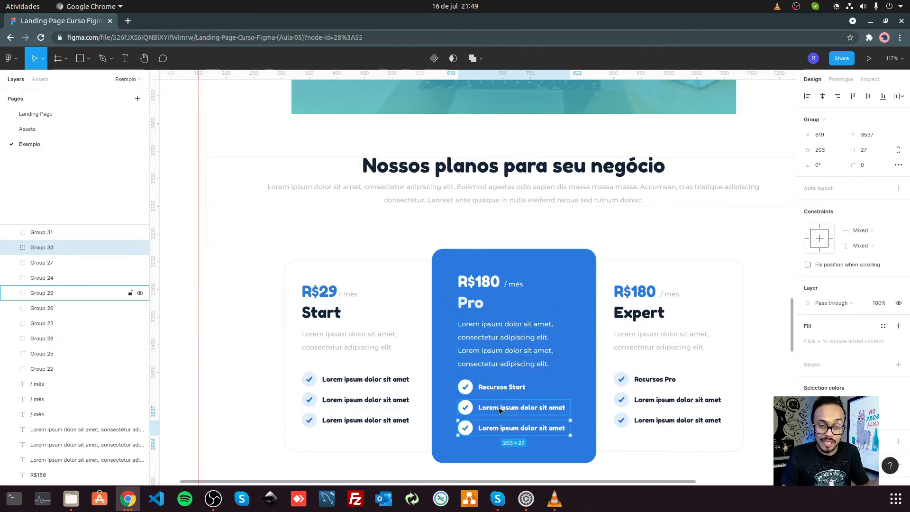
click(471, 285)
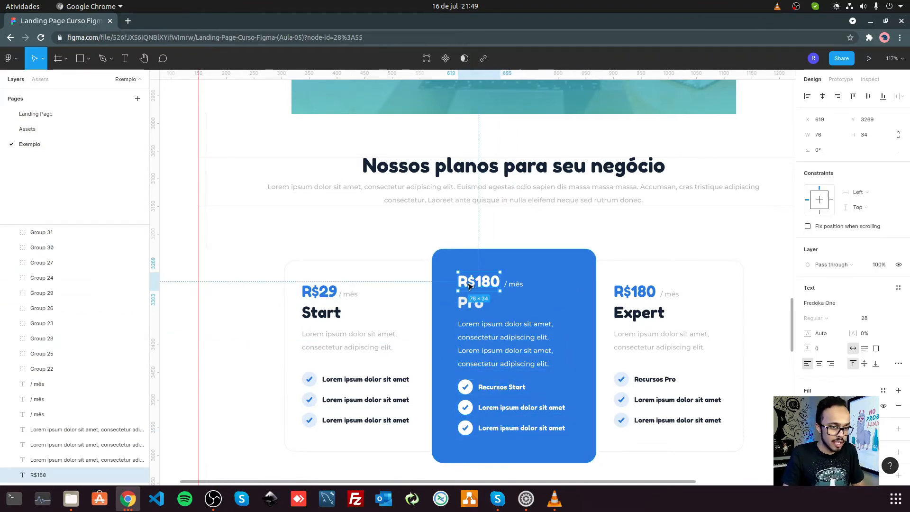
shift+click(515, 284)
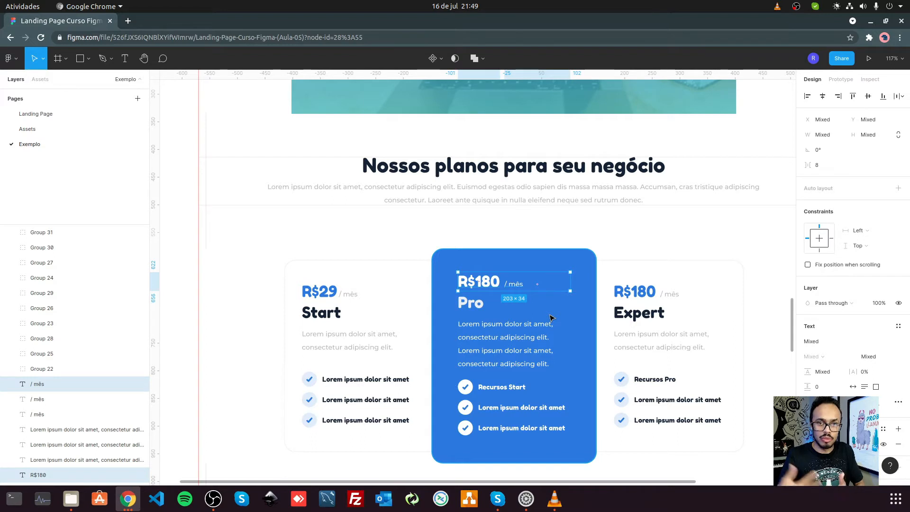
click(495, 282)
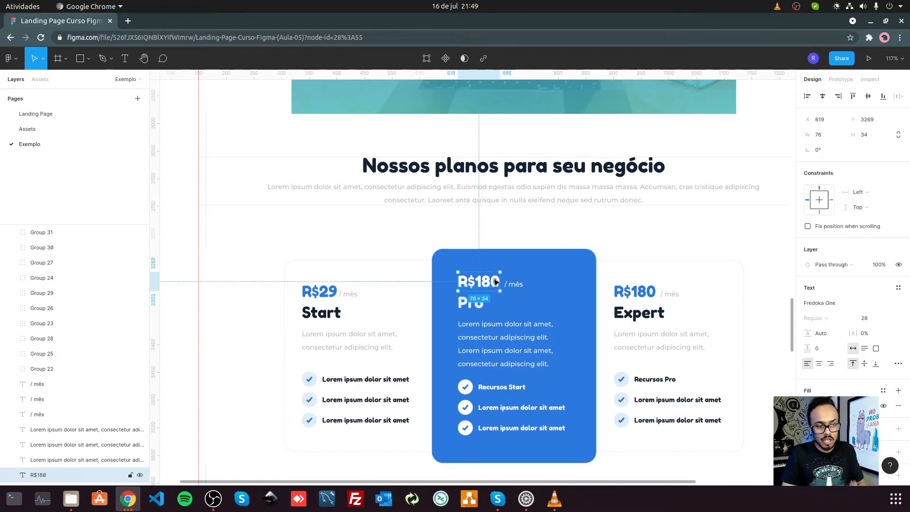
click(480, 308)
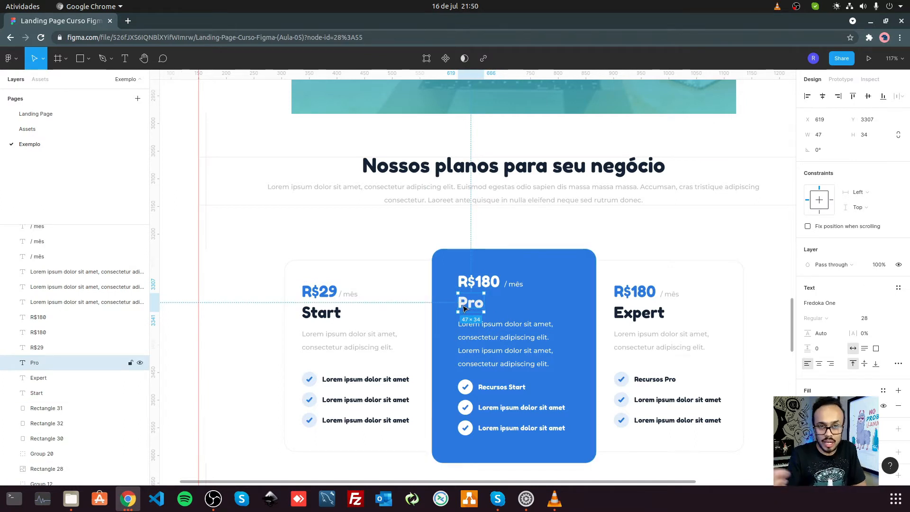
click(484, 287)
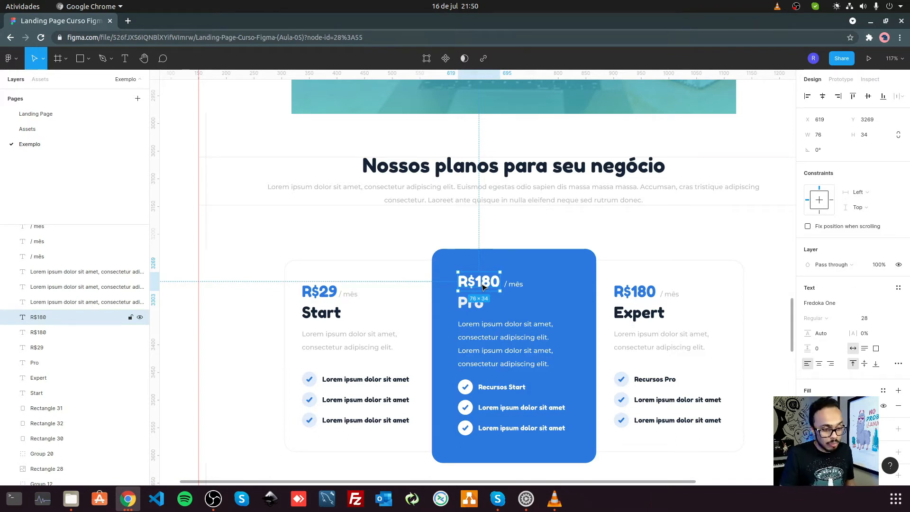
click(498, 347)
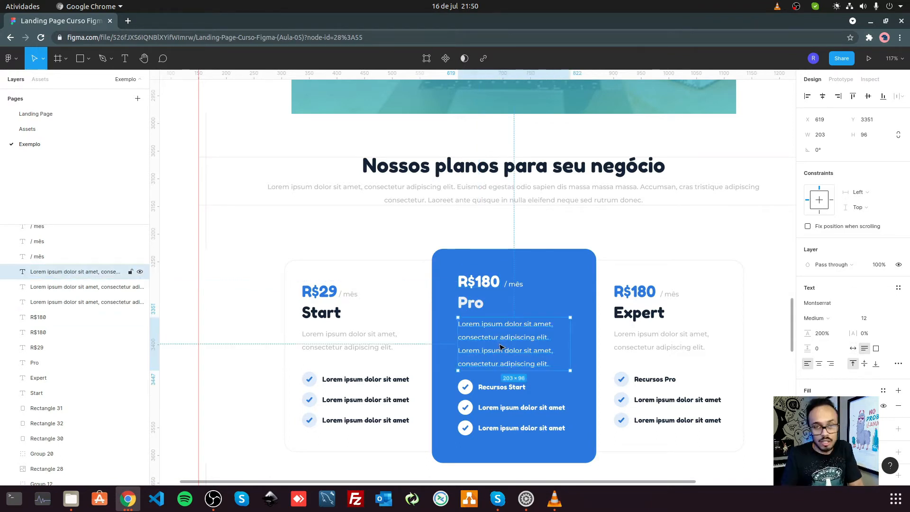
click(503, 408)
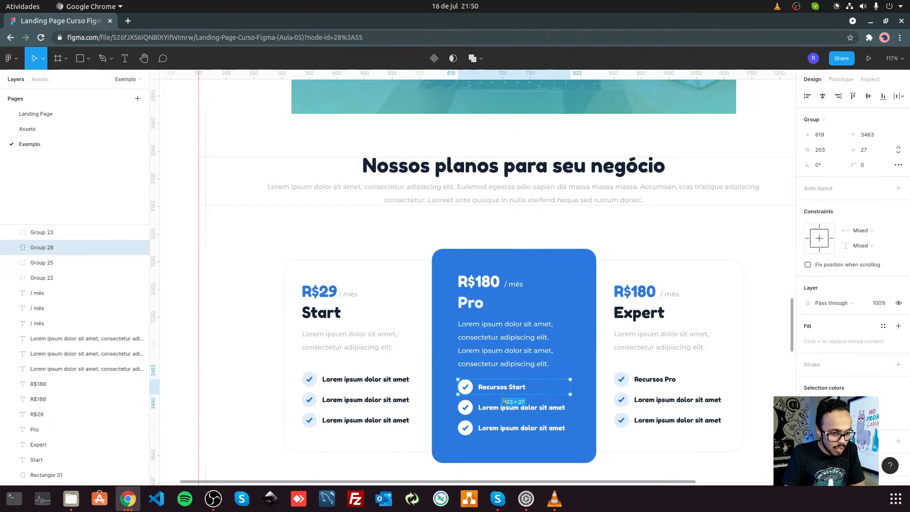
click(487, 391)
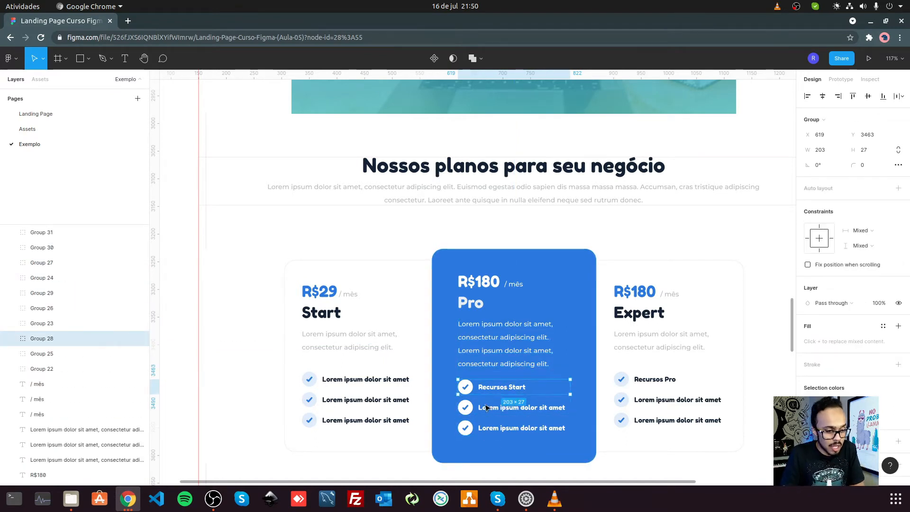
Examine the three check-marked feature rows of the "Pro" plan card on the Exemplo page.
click(488, 409)
click(490, 390)
click(489, 409)
click(492, 430)
click(493, 393)
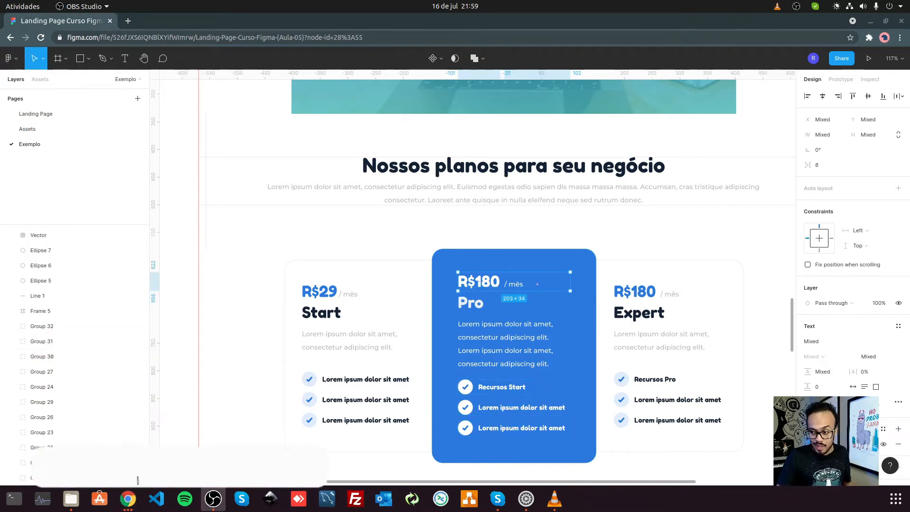
Copy the "R$180" price and "/ mês" label into the blue middle plan column on the Landing Page, above its "Start" title.
click(36, 114)
key(ctrl+v)
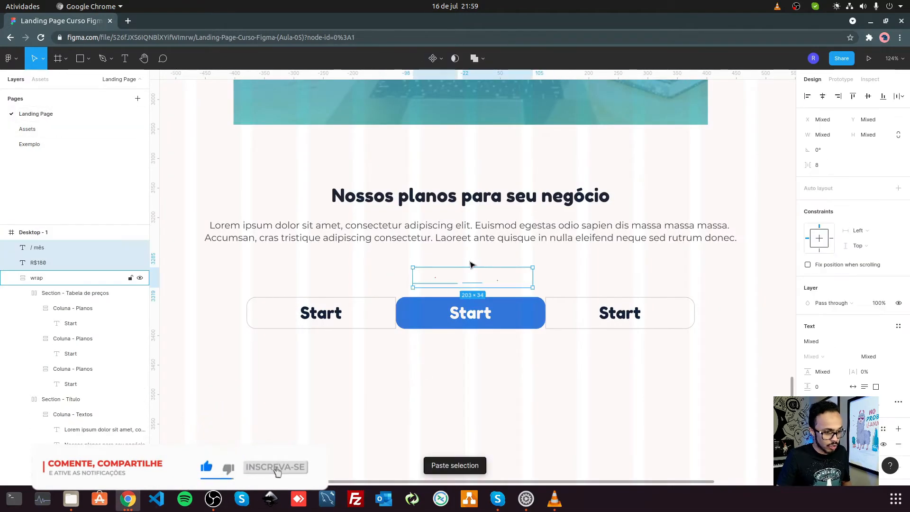
drag(450, 281, 462, 304)
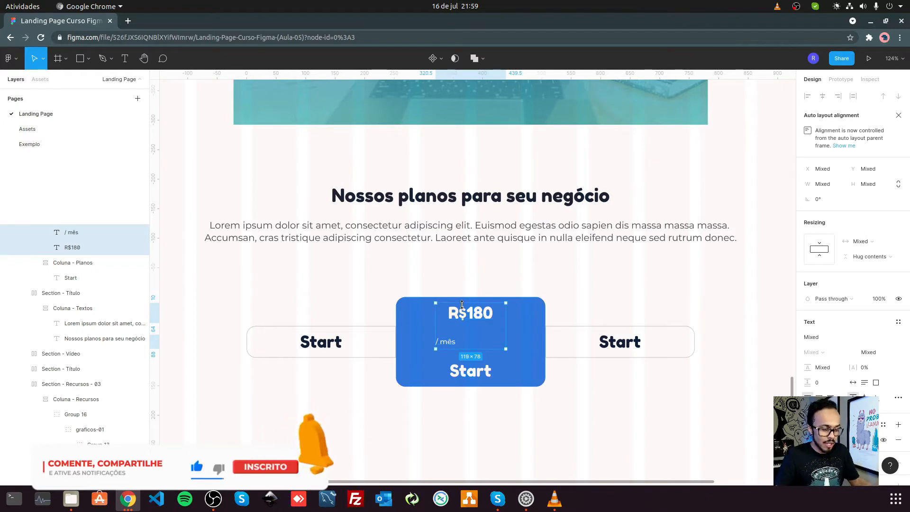
Wrap the "R$180" price and "/ mês" label in a horizontal auto layout frame with a spacing of 8.
click(520, 337)
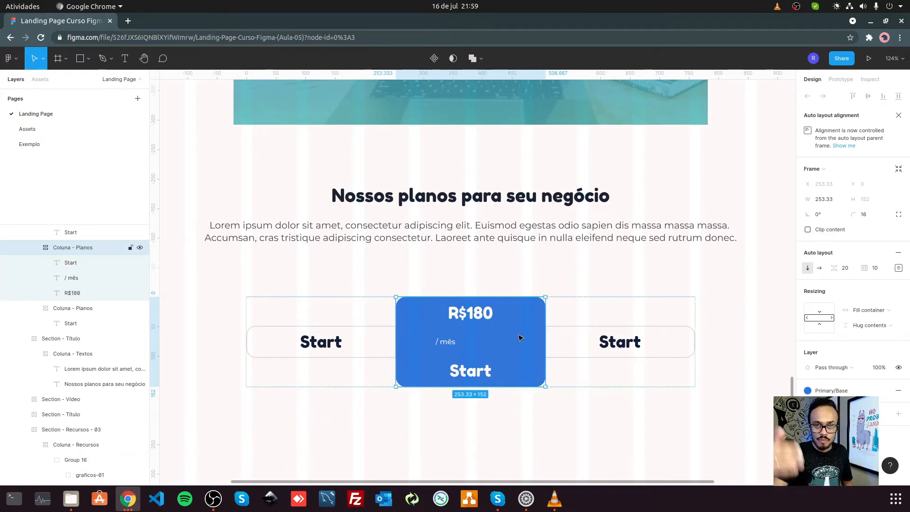
click(71, 278)
shift+click(74, 293)
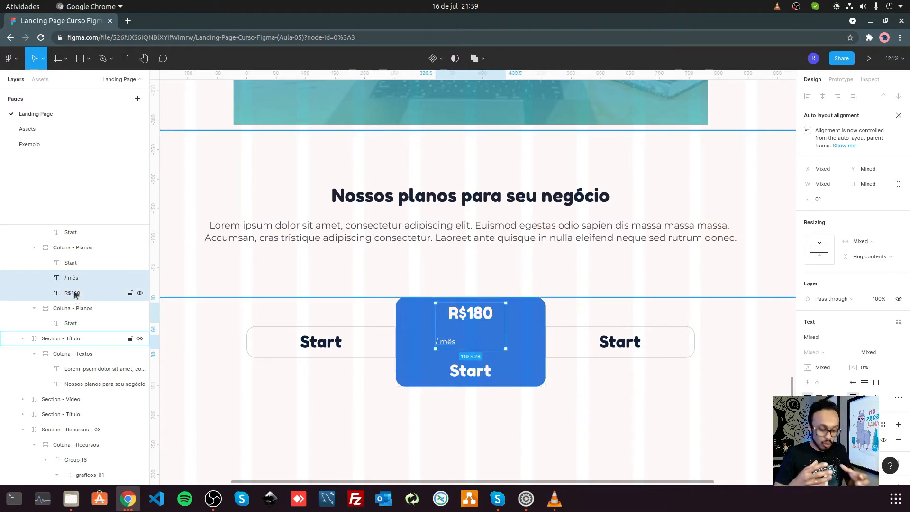
key(shift+a)
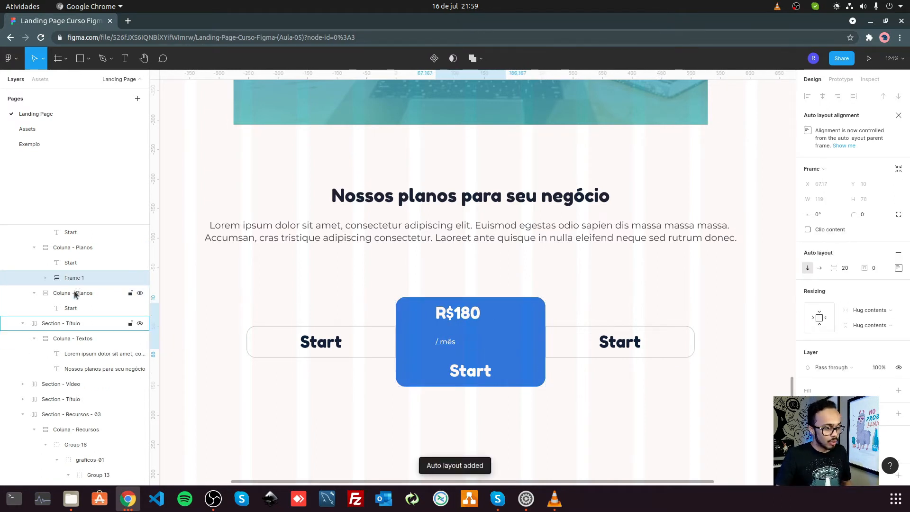
click(820, 268)
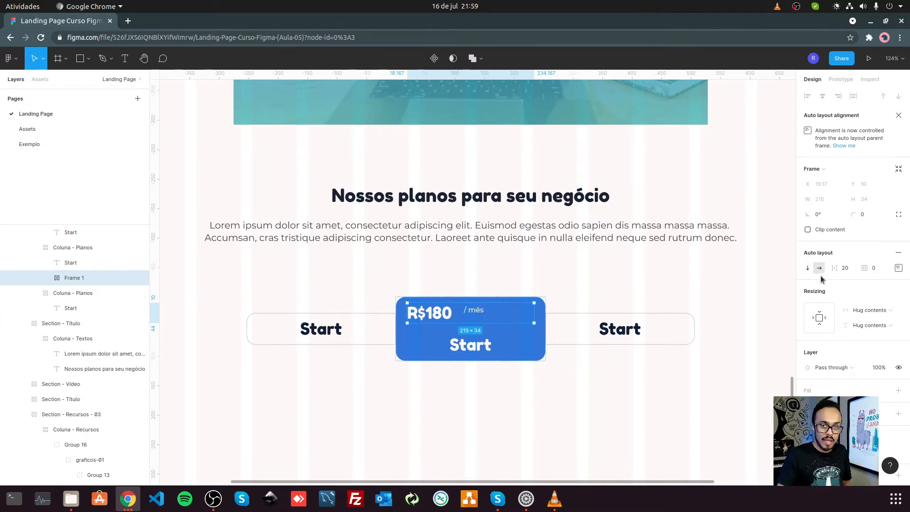
click(847, 269)
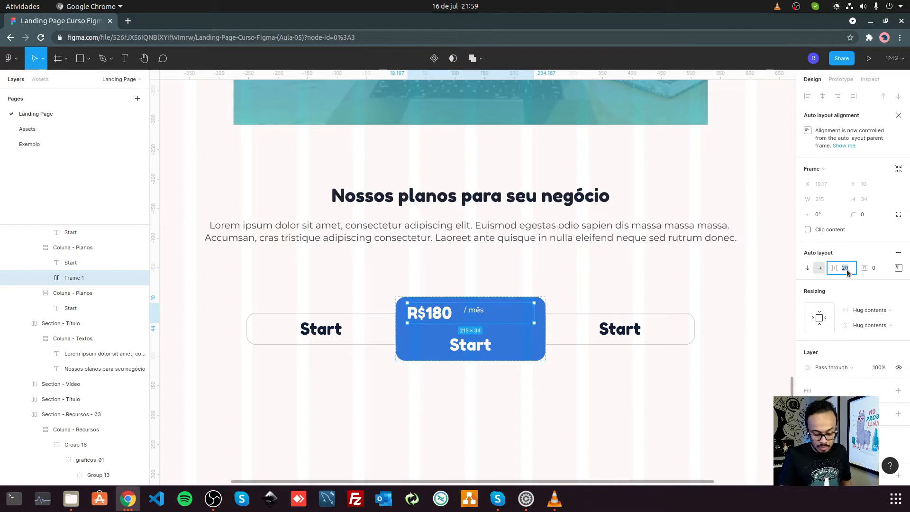
text(8)
key(Return)
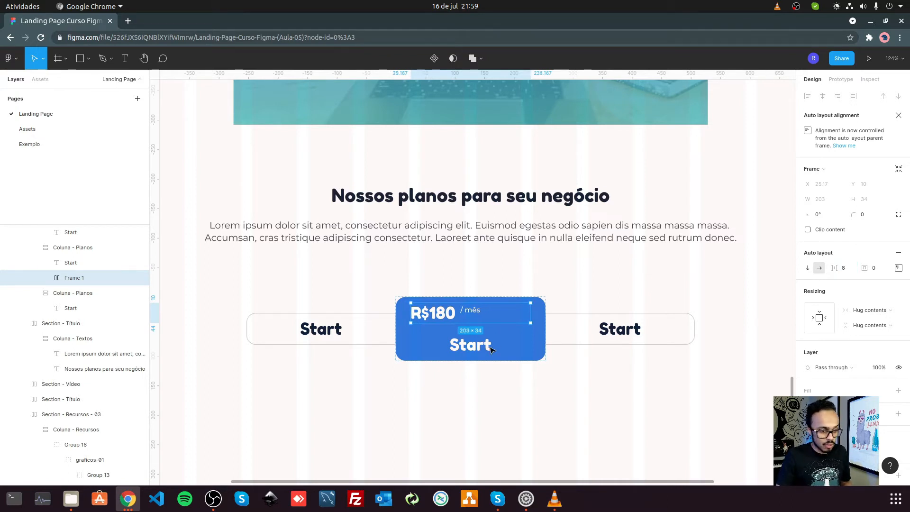
Check the spacing reference on the Assets page, and give the blue middle plan column a padding of 32 with left-aligned contents.
click(29, 145)
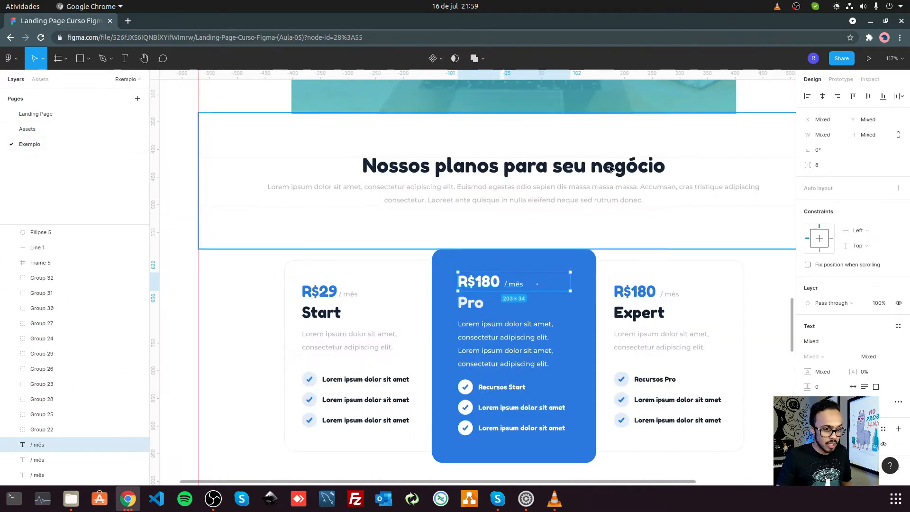
click(61, 128)
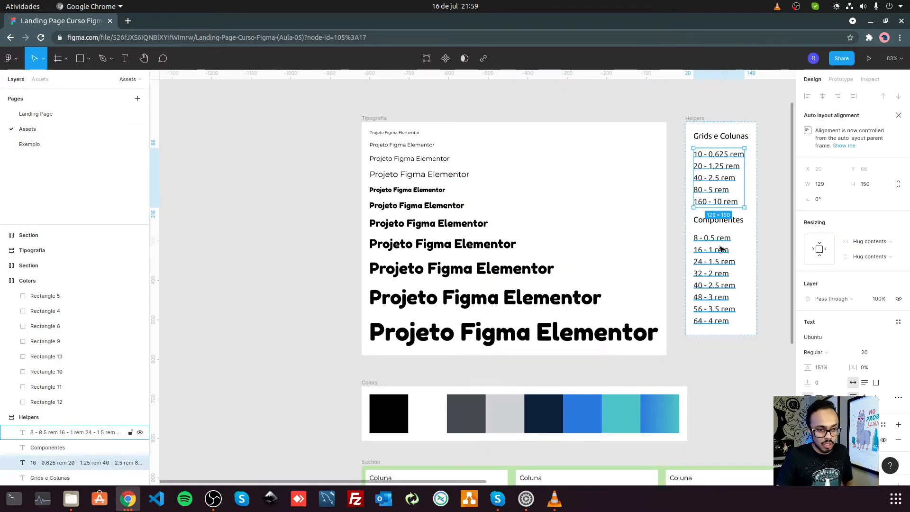
click(57, 115)
click(426, 352)
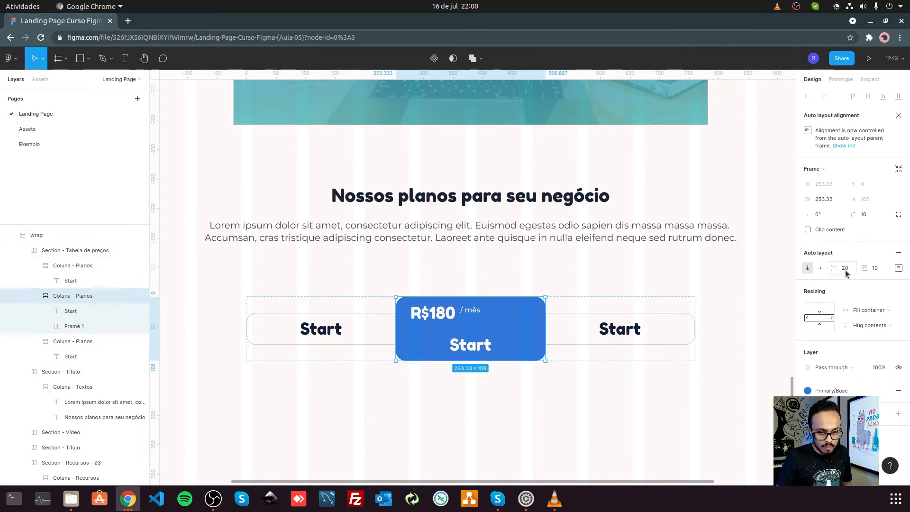
click(875, 268)
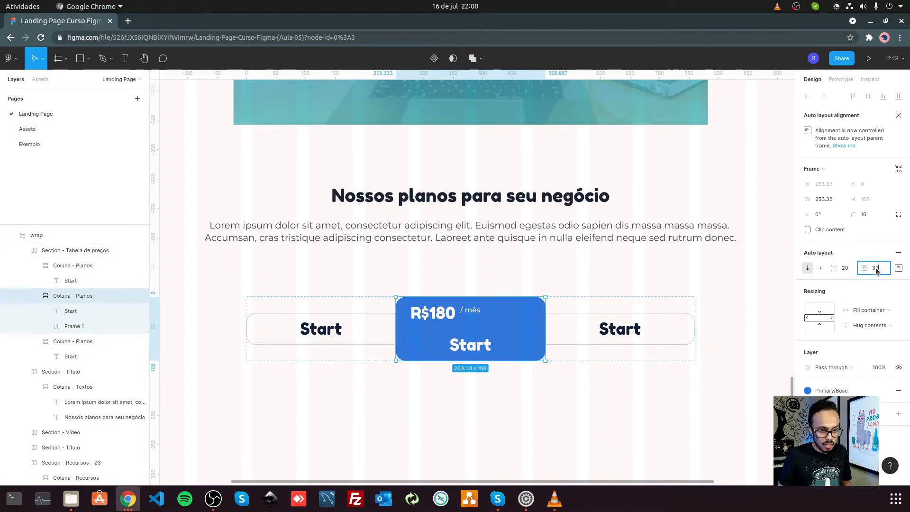
text(32)
key(Return)
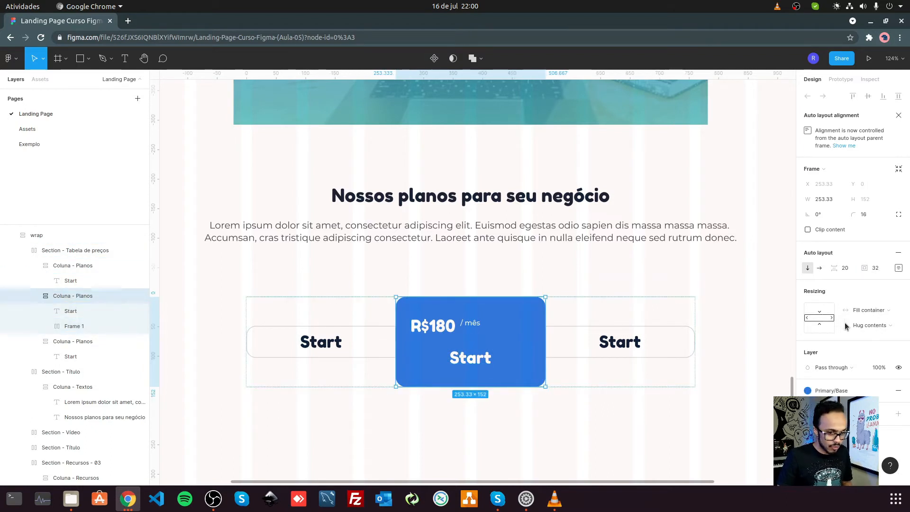
click(899, 268)
click(859, 313)
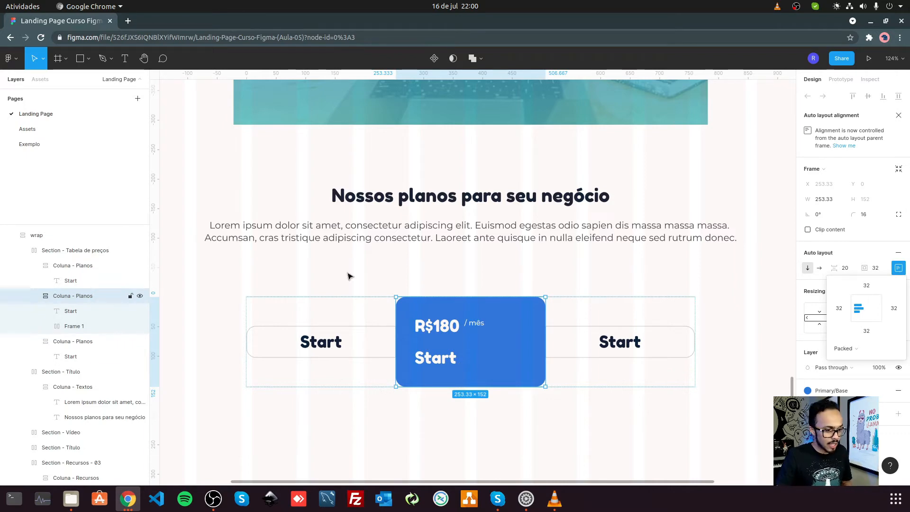
Rename the price frame in the middle column as "Preço" and align its contents to the bottom left.
click(52, 142)
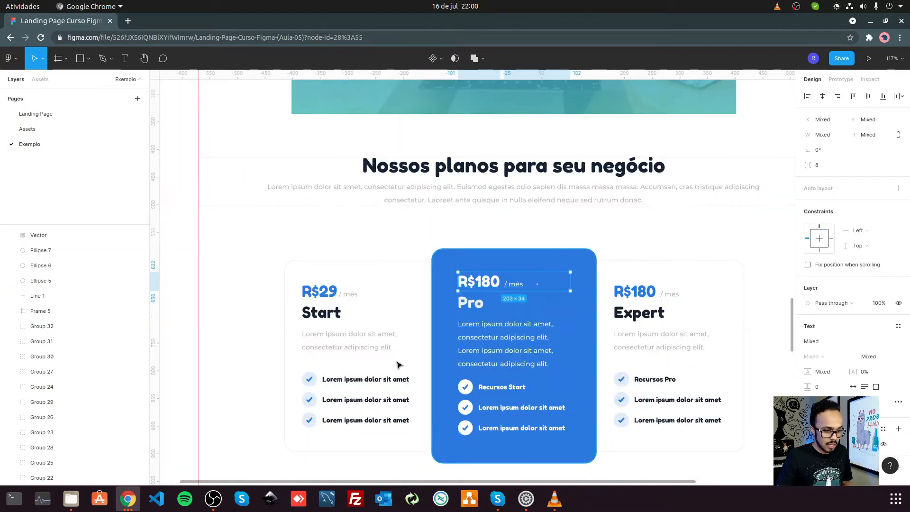
click(51, 115)
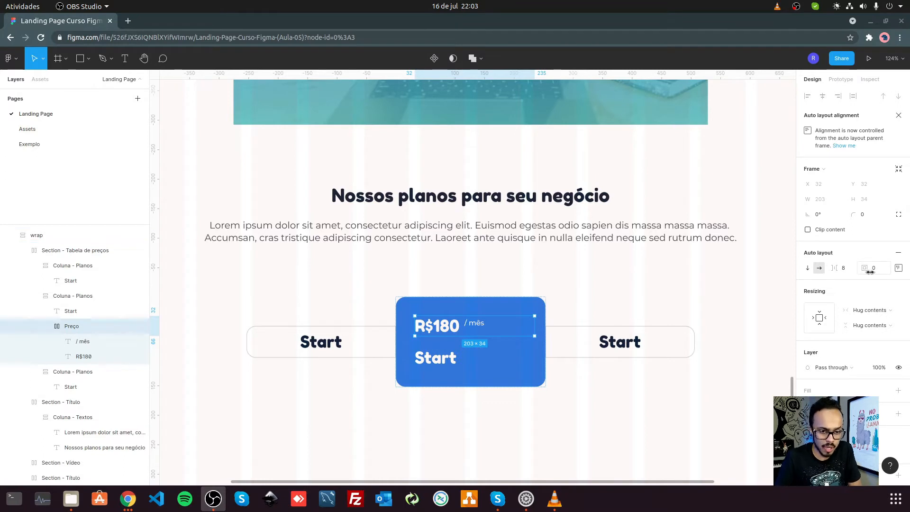
click(898, 269)
click(859, 318)
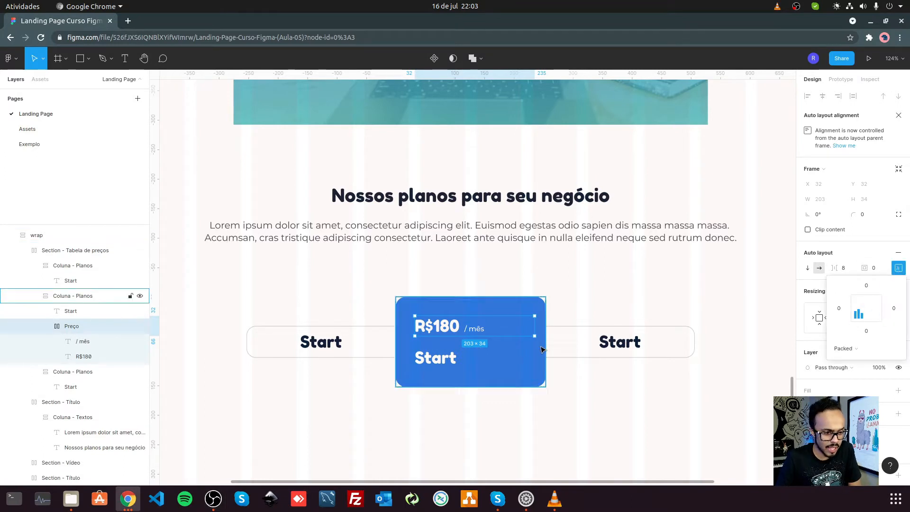
click(620, 276)
click(451, 326)
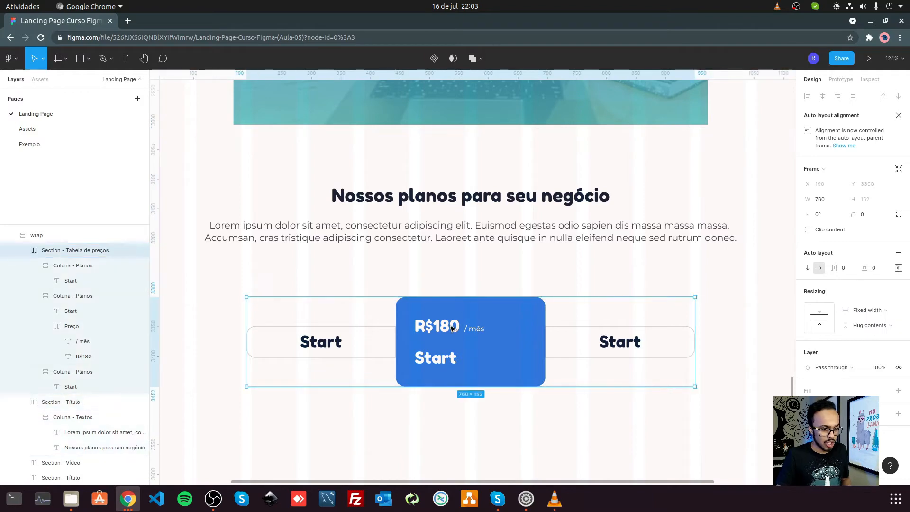
Compare with the Exemplo page and set the spacing between items in the blue middle plan column to 10.
click(89, 145)
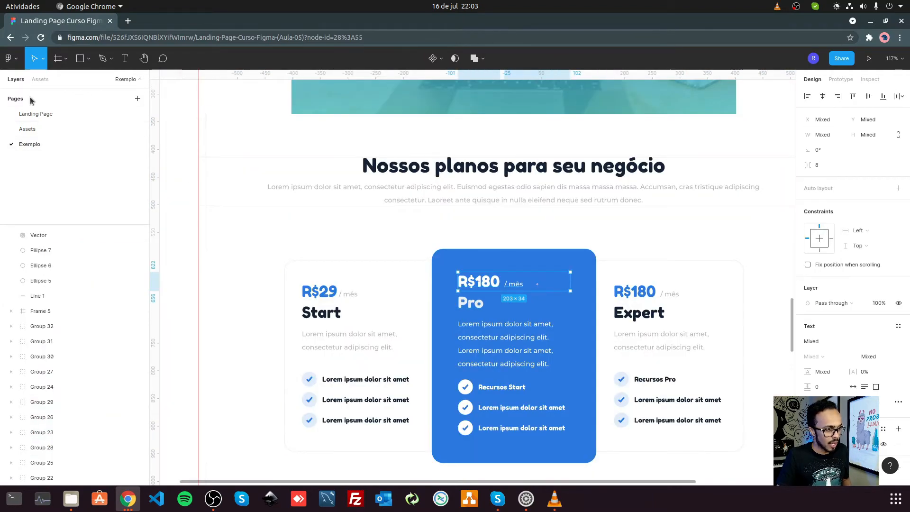
click(29, 114)
click(68, 266)
click(73, 296)
click(847, 270)
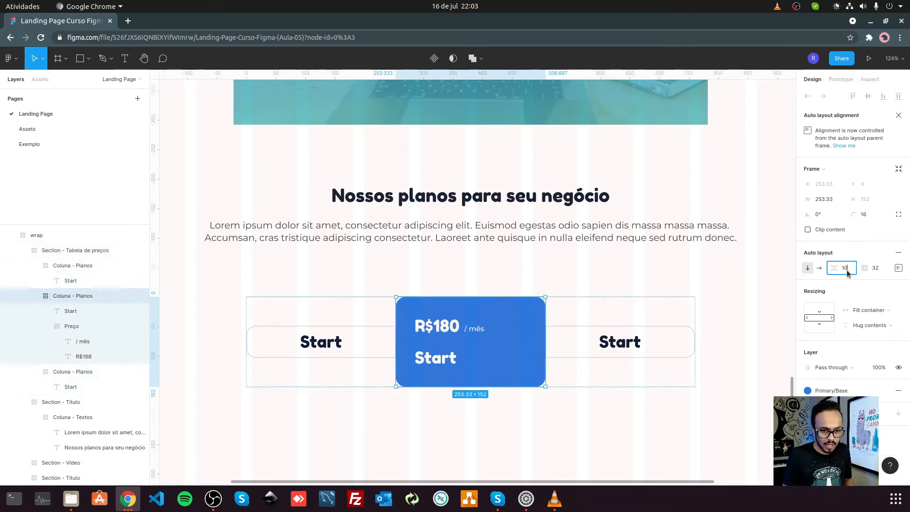
key(Return)
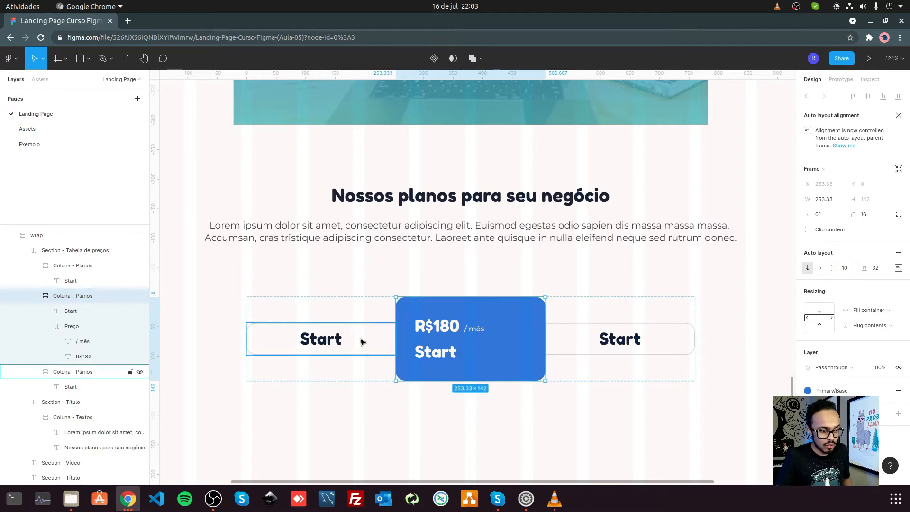
click(76, 312)
click(79, 297)
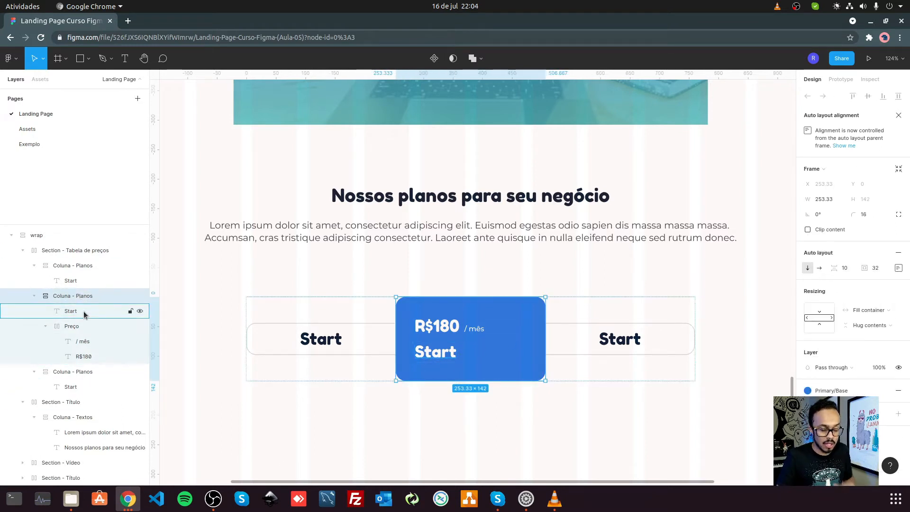
Paste the white "Lorem ipsum" plan description into the blue middle column, below the "Start" title.
click(740, 325)
scroll(504, 386, down, 2)
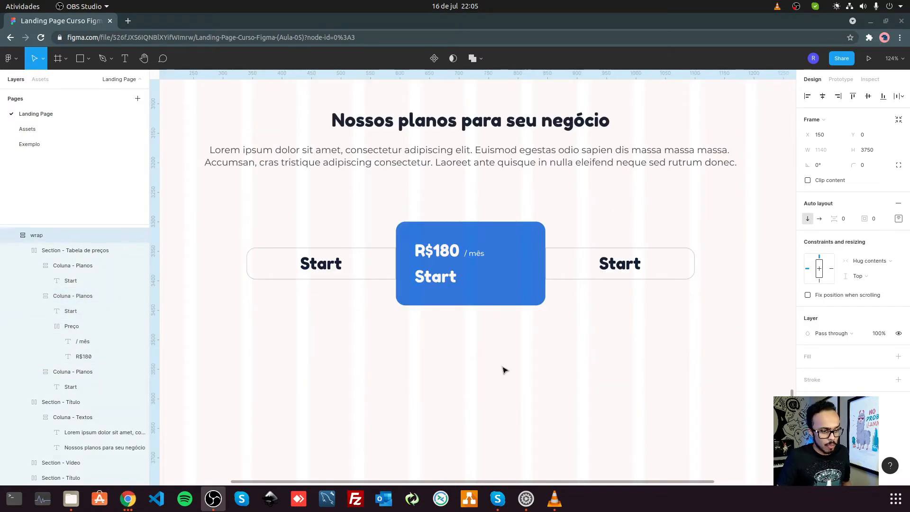
click(472, 364)
key(ctrl+v)
drag(471, 338, 468, 290)
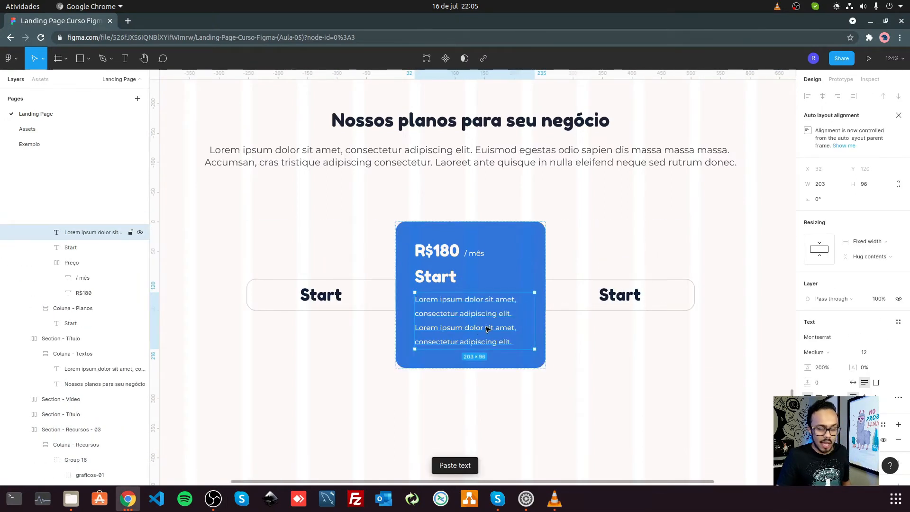
Copy the check-marked "Recursos Start" feature row from the Exemplo page's "Pro" card onto the Landing Page.
click(34, 143)
click(487, 389)
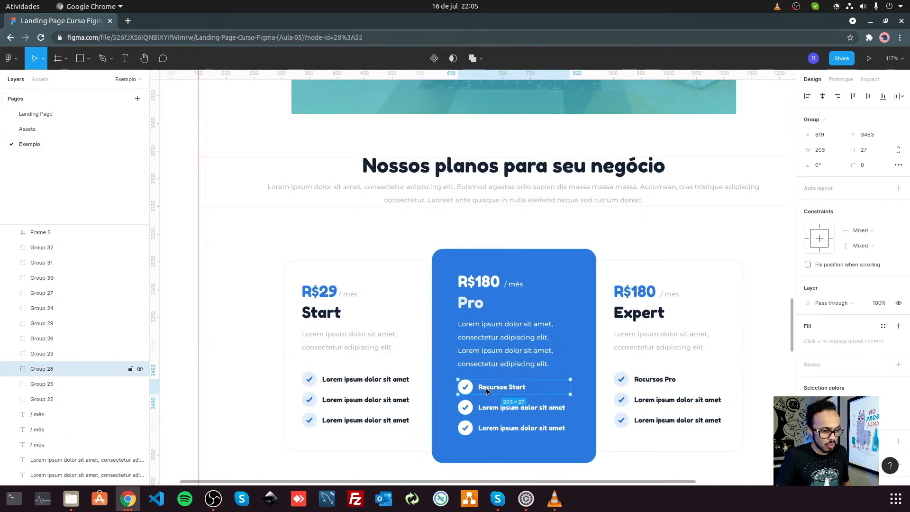
key(ctrl+c)
click(30, 114)
key(ctrl+v)
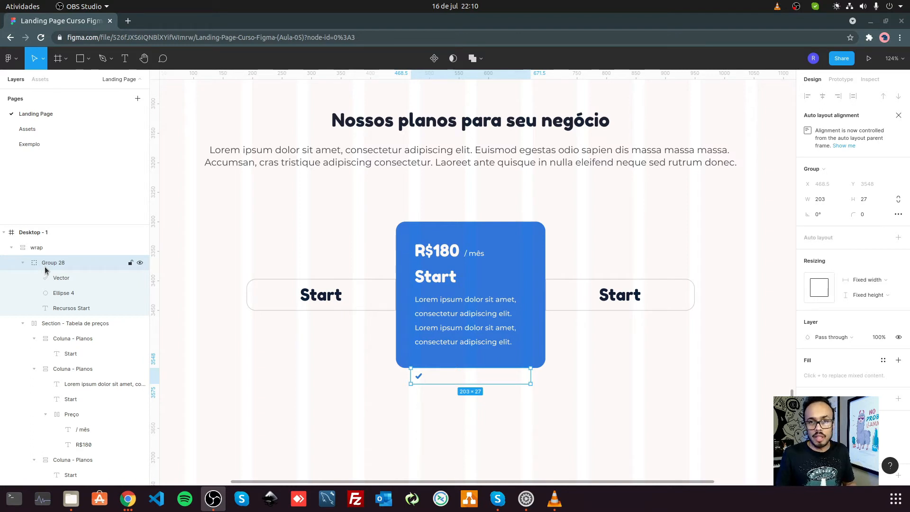
Group the feature row's check mark vector with its ellipse and name the group "Icone".
click(71, 308)
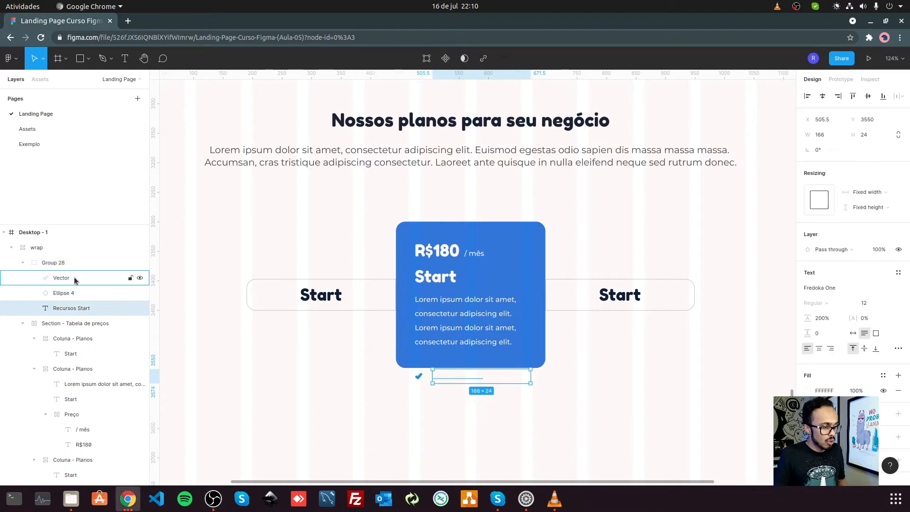
click(74, 277)
shift+click(72, 294)
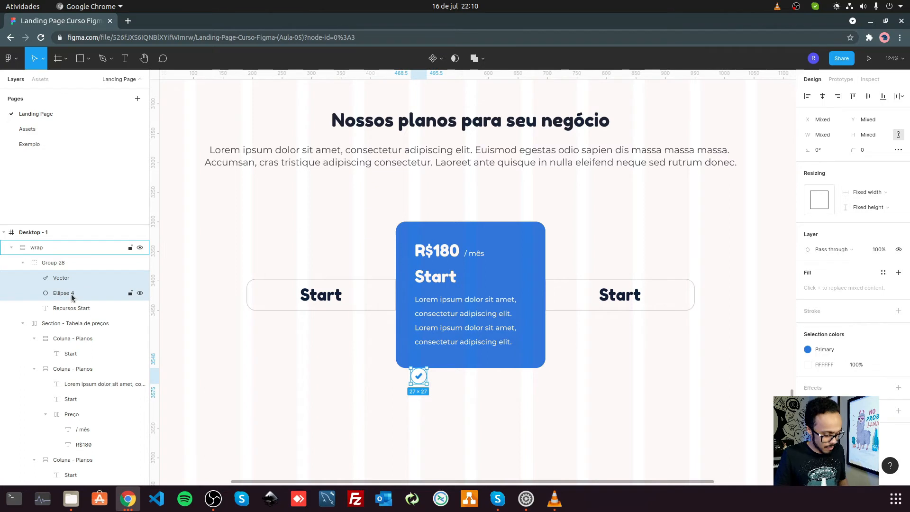
key(ctrl+g)
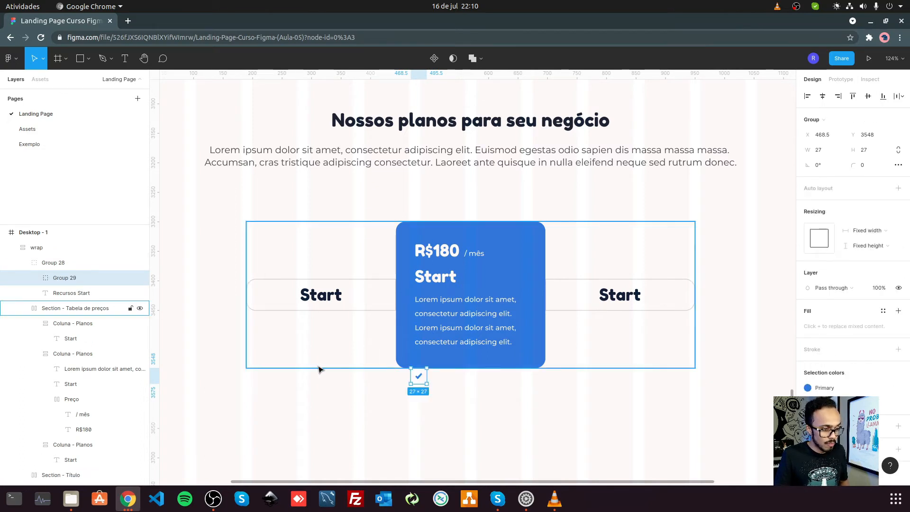
double_click(69, 278)
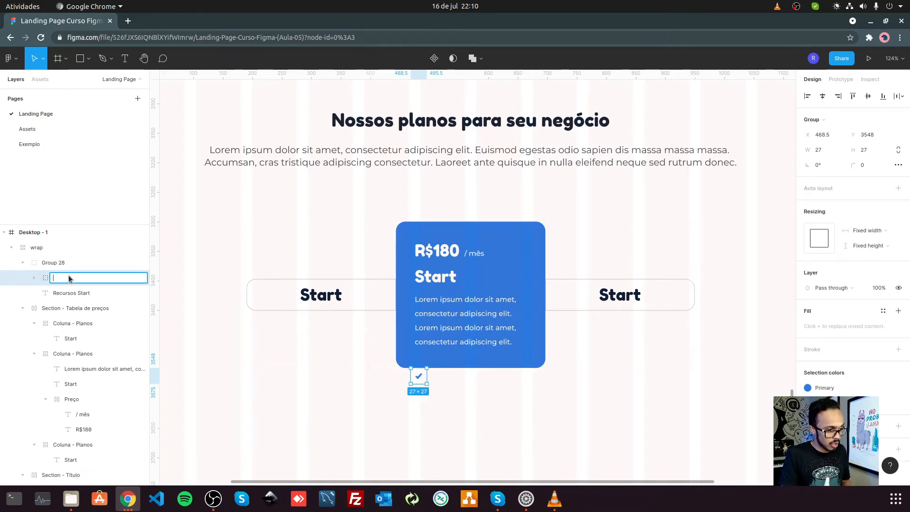
key(Return)
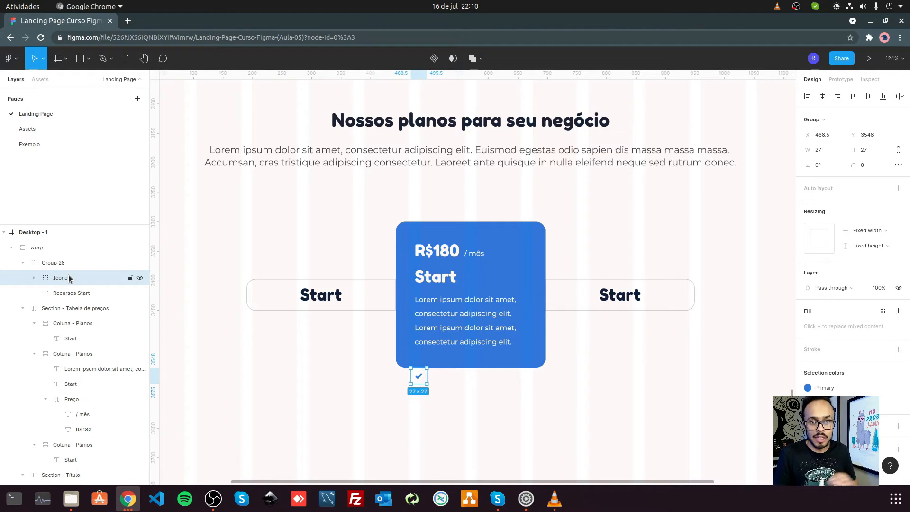
Replace the feature row's outer group with a horizontal auto layout frame containing the "Icone" group and the "Recursos Start" text.
click(76, 293)
shift+click(74, 278)
click(67, 266)
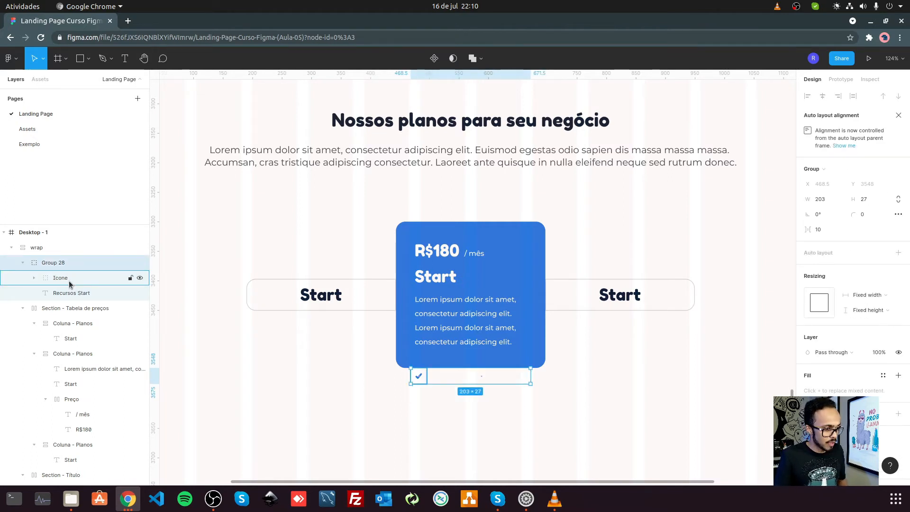
key(Delete)
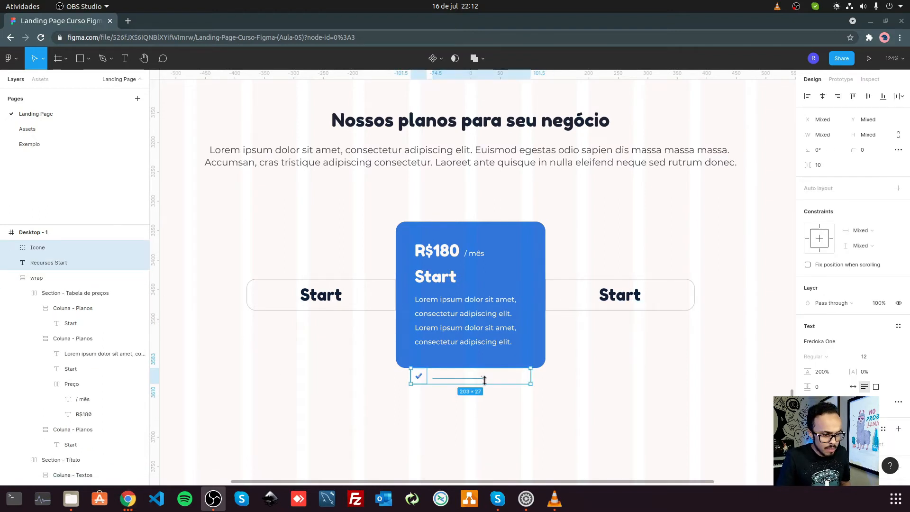
click(484, 380)
key(shift+a)
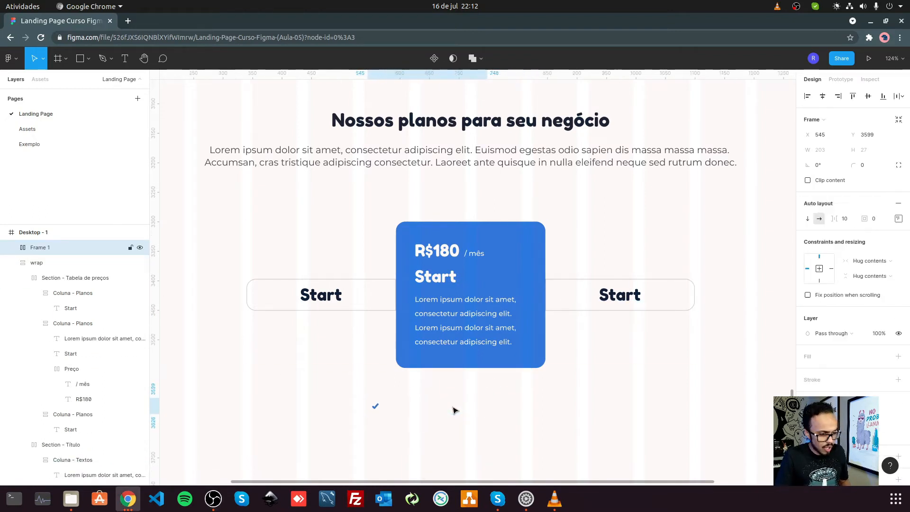
Rename the feature row frame as "Recurso" and move it into the blue middle column below the plan description.
double_click(40, 248)
text(RE)
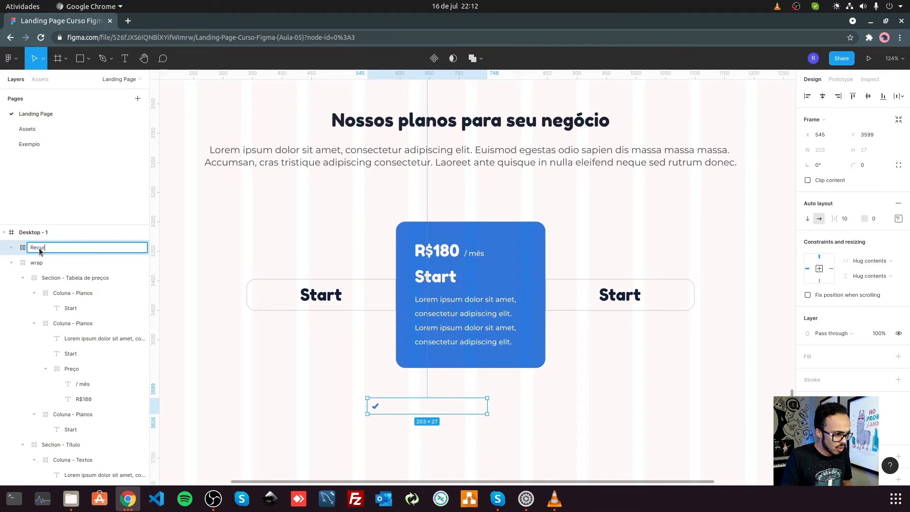
text(o)
key(Return)
double_click(377, 406)
click(451, 408)
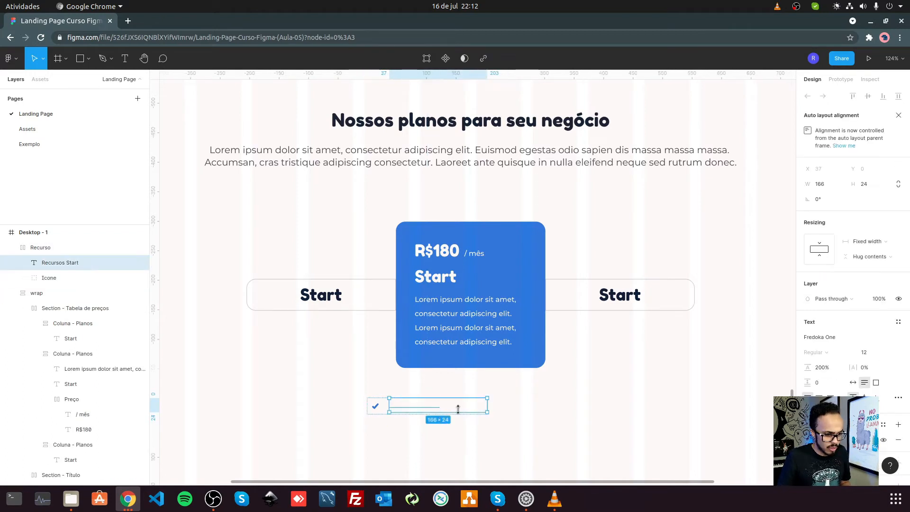
drag(385, 411, 496, 354)
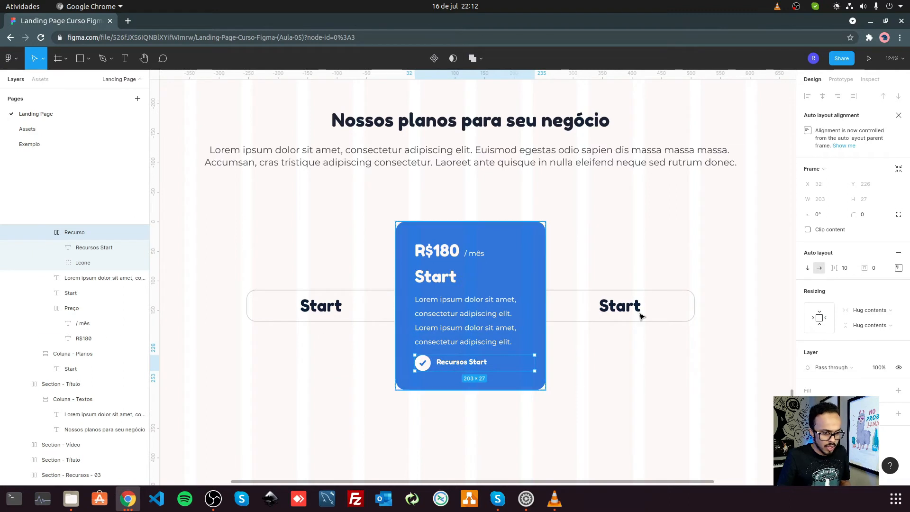
Align the "Recurso" row's contents to the left and vertically centred, and make its "Recursos Start" text hug its contents in width.
click(898, 268)
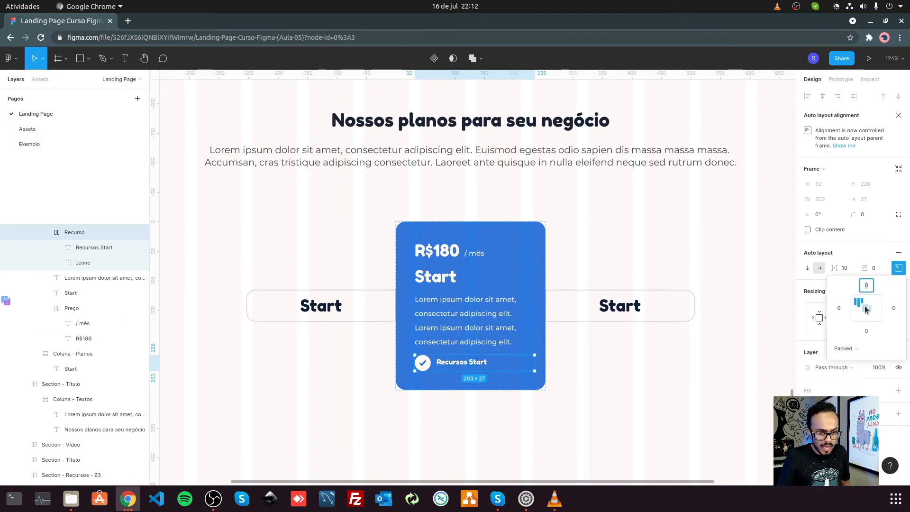
click(859, 313)
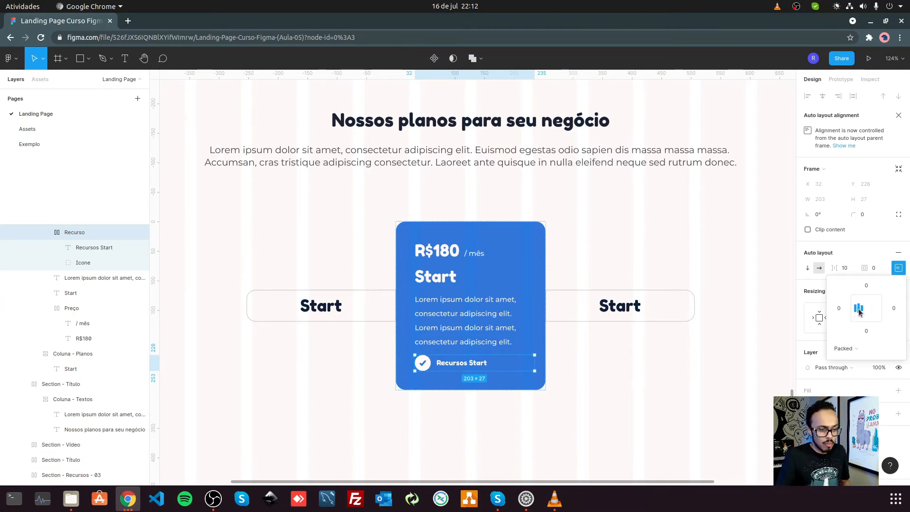
click(107, 254)
click(87, 234)
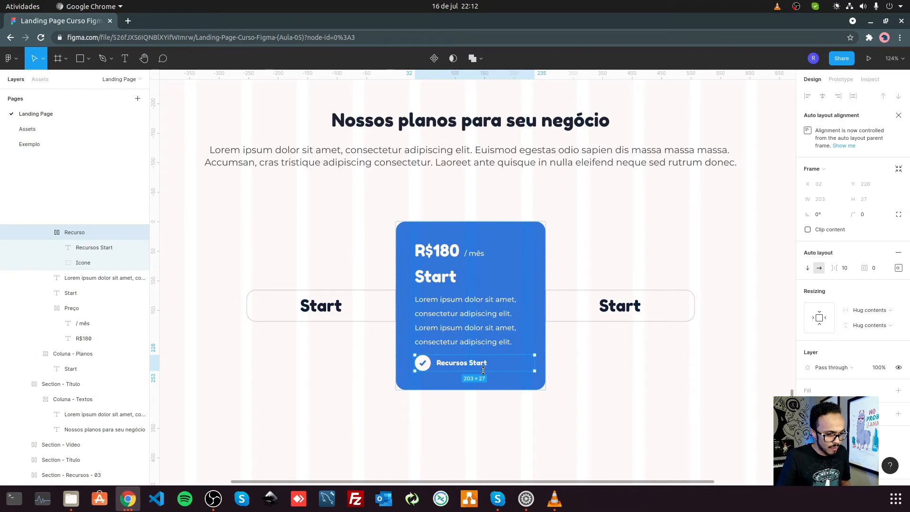
click(124, 247)
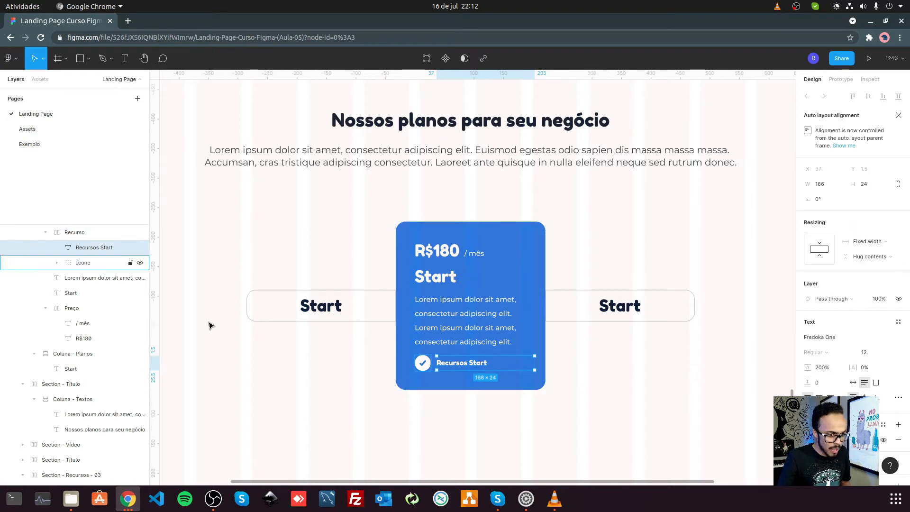
click(825, 250)
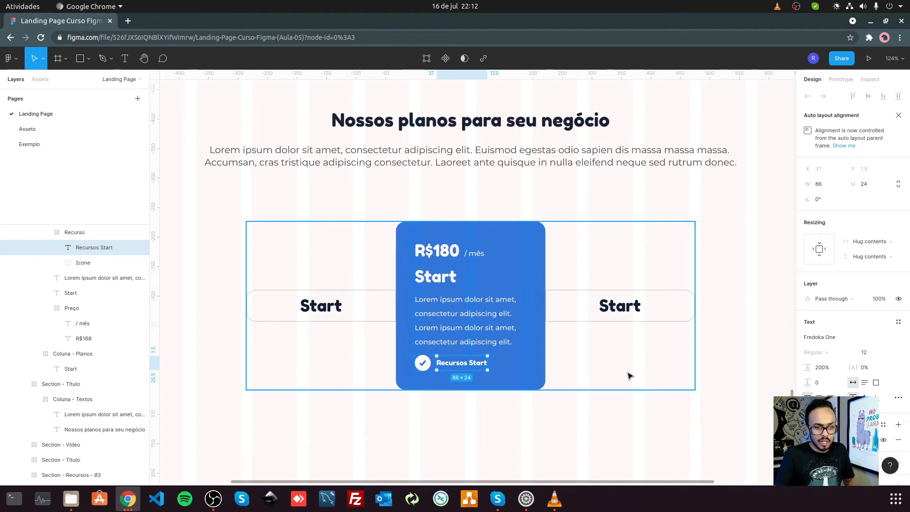
Duplicate the "Recurso" feature row twice inside the blue middle column.
click(75, 233)
key(ctrl+d)
key(ctrl+d)
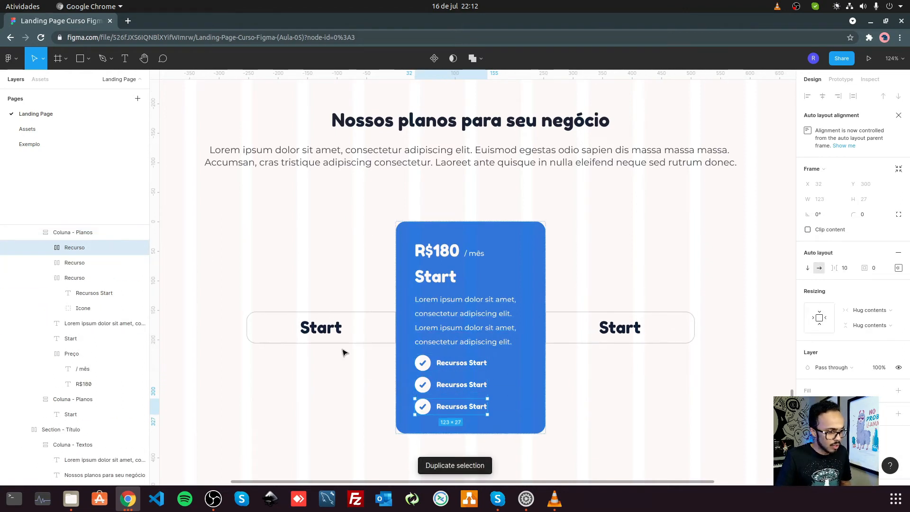
click(466, 391)
drag(466, 391, 467, 413)
scroll(101, 335, up, 2)
click(48, 328)
key(Up)
key(Up)
shift+click(83, 298)
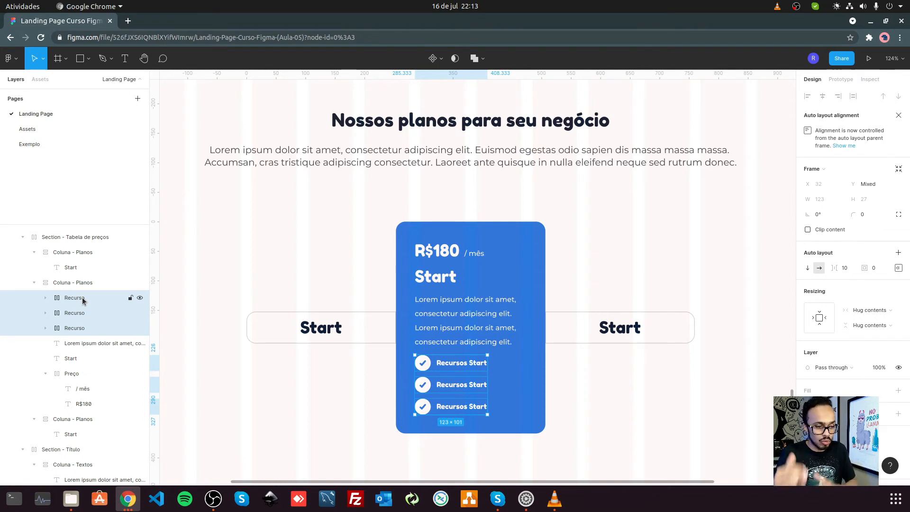
Copy the blue column's price, title, description and feature rows into the left column, keeping only one feature row there.
click(76, 286)
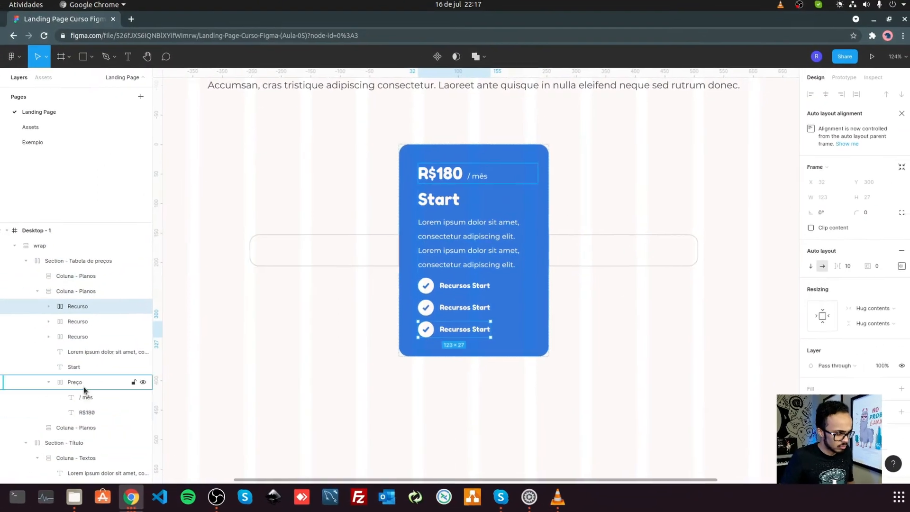
shift+click(84, 385)
click(76, 427)
key(ctrl+v)
key(Delete)
Apply the dark grey colour style to the left column's description and the dark navy style to its "Start" title.
click(89, 336)
click(902, 320)
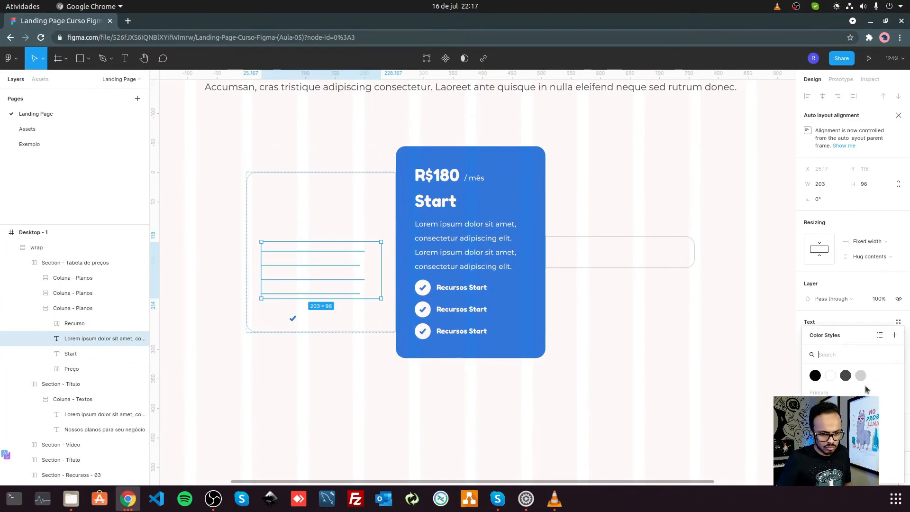
click(848, 373)
click(74, 352)
click(831, 408)
Align the left column's contents to the left and set its auto layout padding to 24.
click(73, 308)
click(896, 284)
click(856, 322)
click(873, 284)
Recolour the left column's price blue with a light grey "/ mês", following the Exemplo page, and change the price to "R$29".
click(90, 339)
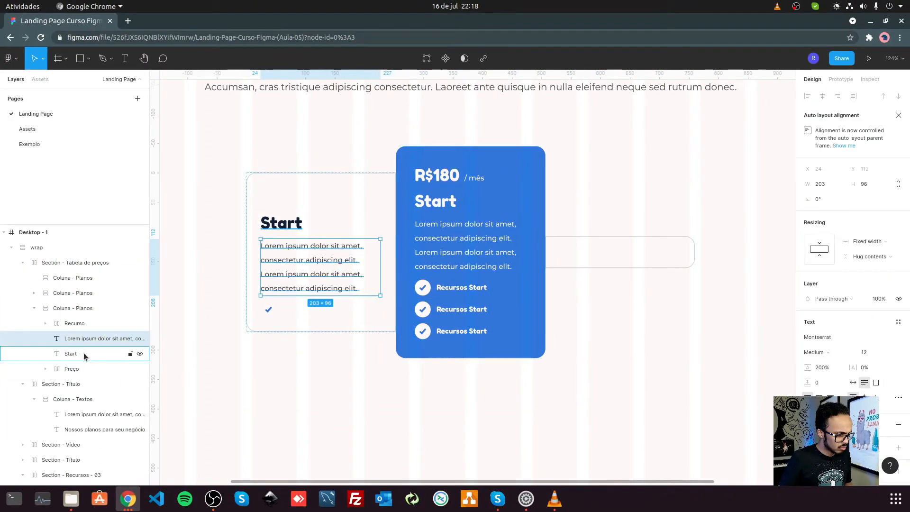
click(81, 369)
click(883, 452)
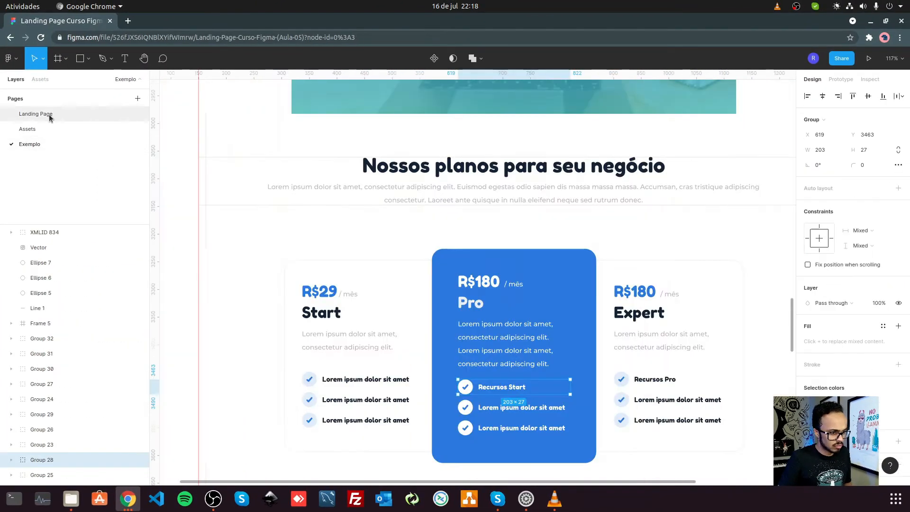
click(49, 115)
key(ctrl+v)
click(84, 384)
click(295, 148)
double_click(295, 148)
text(R$29)
Apply the dark colour style to the left column's "Recursos Start" text and the blue-green gradient style to its icon circle.
double_click(308, 259)
click(883, 425)
click(815, 376)
double_click(264, 262)
click(883, 273)
click(815, 369)
click(494, 417)
Duplicate the left column's feature row twice and delete the last two lines of its description.
click(74, 324)
key(ctrl+d)
key(ctrl+d)
scroll(332, 246, up, 1)
double_click(332, 259)
drag(358, 266, 368, 244)
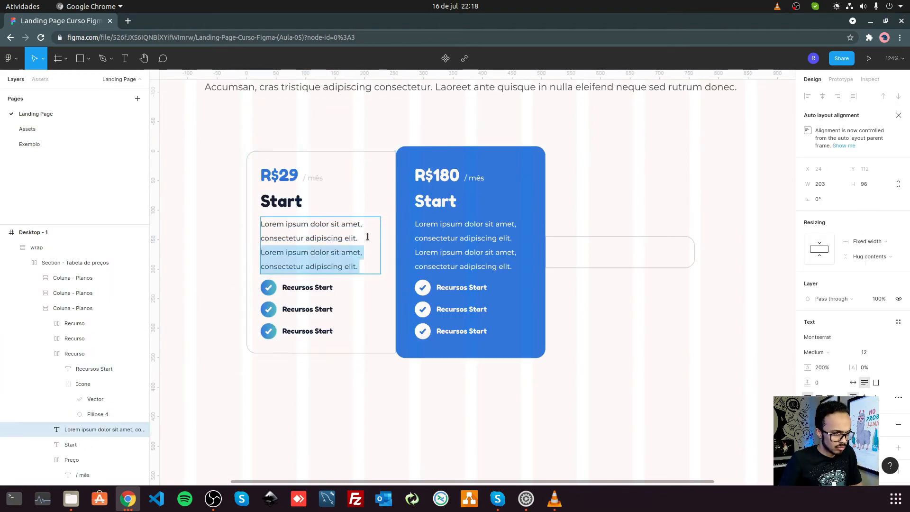
key(BackSpace)
Duplicate the completed left plan column to serve as the right column.
click(75, 354)
click(70, 309)
key(ctrl+d)
Set the right column's individual corner radii to 0, 16, 16 and 0 so only its outer corners are rounded.
click(73, 278)
click(898, 214)
click(817, 230)
text(0)
key(Tab)
text(16)
key(Tab)
text(16)
key(Tab)
text(0)
key(Tab)
Darken the "/ mês" labels of both side columns and set the right column's price to "R$250".
ctrl+click(611, 192)
ctrl+shift+click(320, 193)
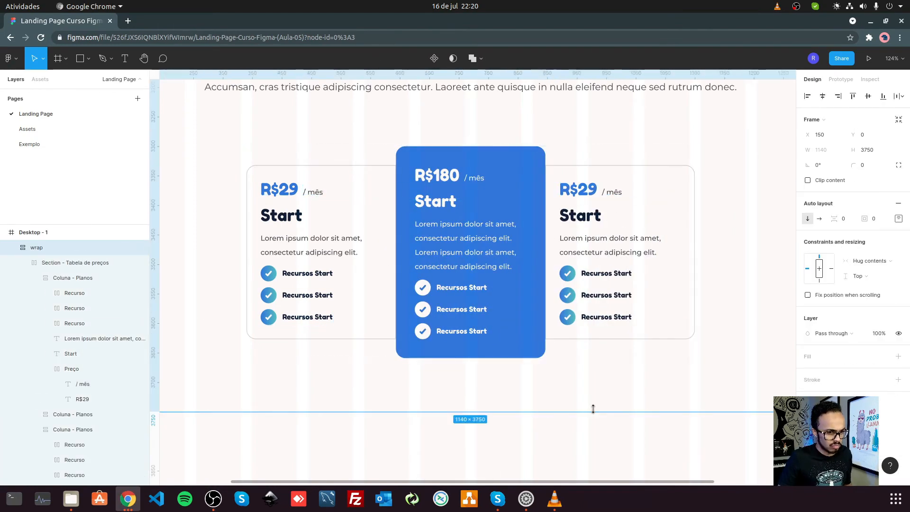
double_click(595, 189)
text(250)
Change the right column's title to "Expert" and the blue middle column's title to "Pro".
double_click(593, 216)
text(Expert)
double_click(435, 201)
text(Pro)
key(Escape)
key(Escape)
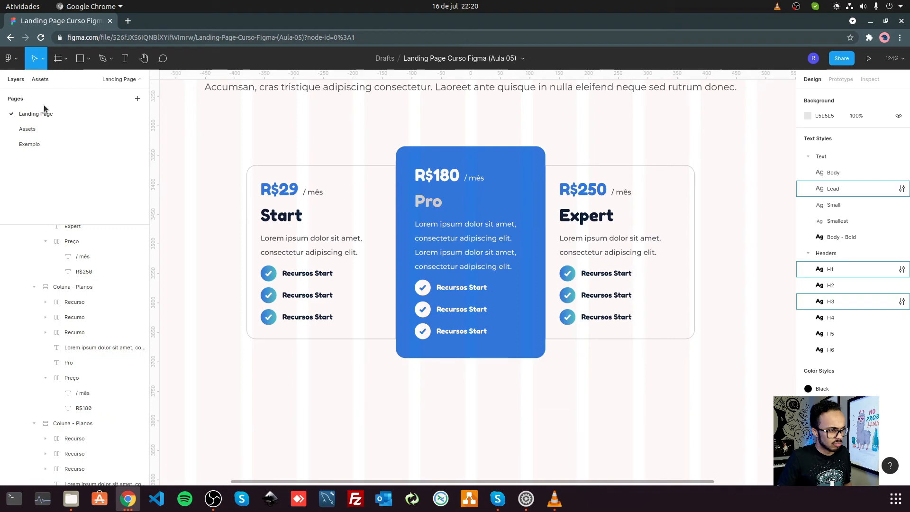
Hide the layout grid of the "Desktop - 1" frame.
scroll(643, 304, down, 3)
key(ctrl+shift+4)
key(ctrl+a)
scroll(541, 298, up, 1)
scroll(654, 327, right, 2)
scroll(480, 347, up, 4)
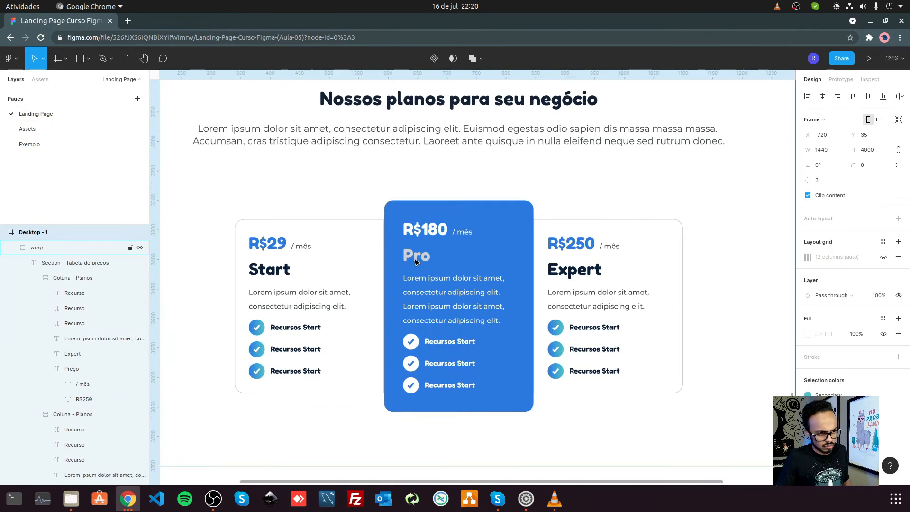
Recolour the blue middle column's "Pro" title white.
ctrl+click(415, 259)
right_click(416, 259)
mouse_move(467, 391)
click(592, 167)
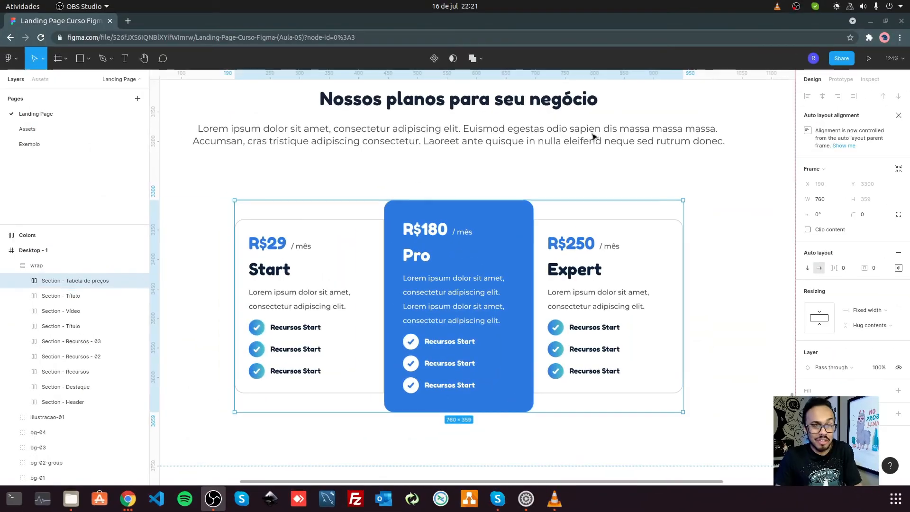
click(753, 281)
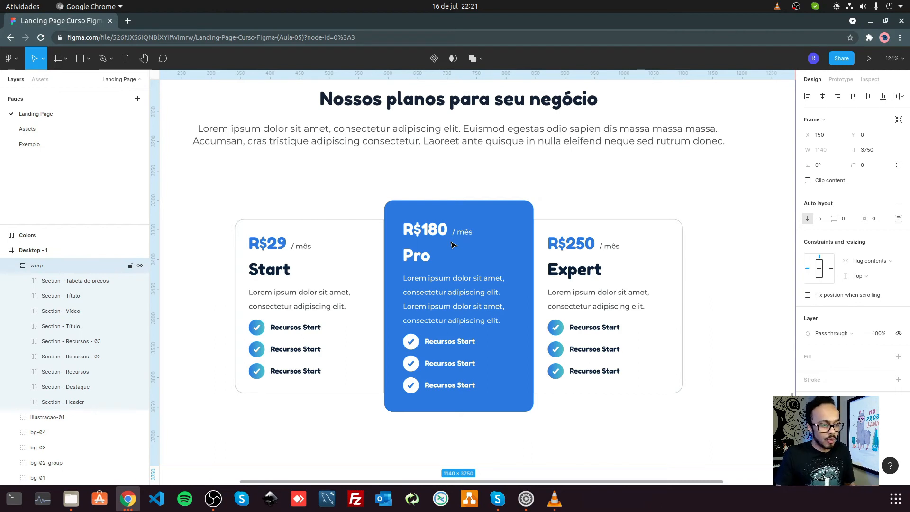
Examine the layer structure of "Section - Tabela de preços" and its plan columns within the wrap frame.
click(67, 280)
click(23, 280)
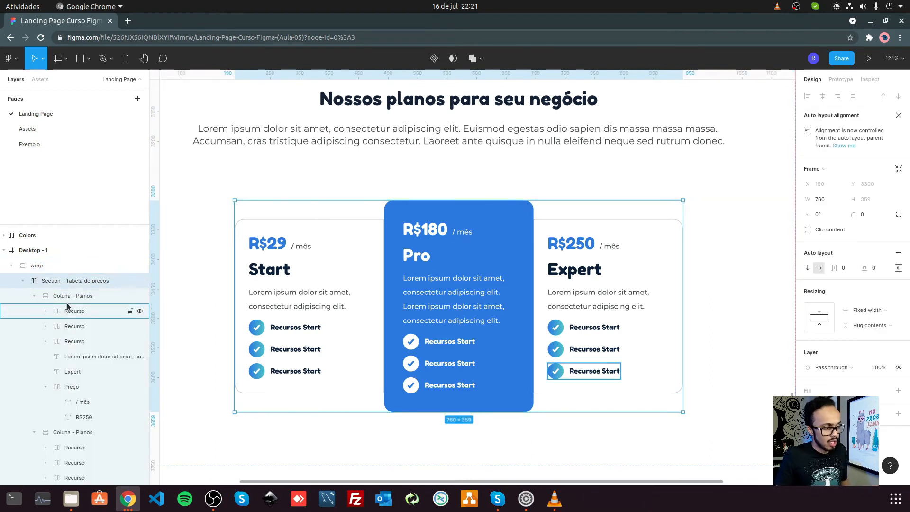
click(67, 296)
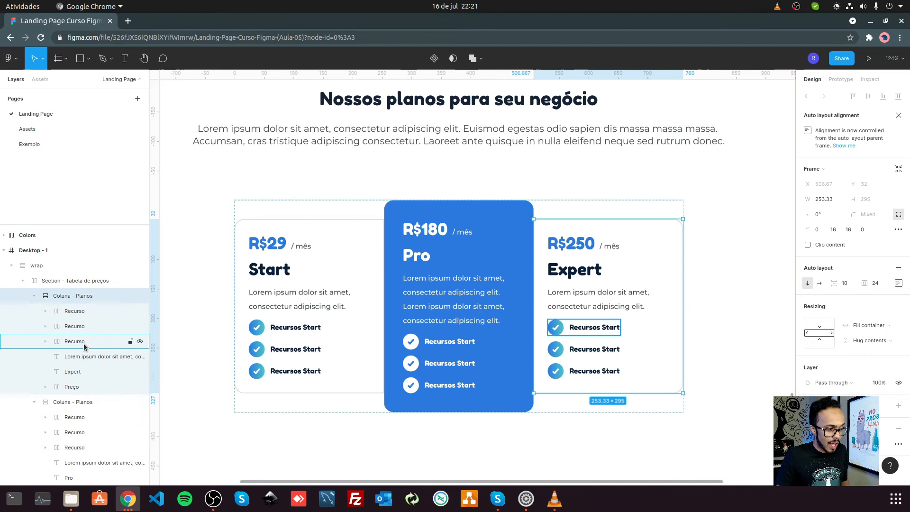
click(33, 295)
click(612, 429)
scroll(504, 316, down, 4)
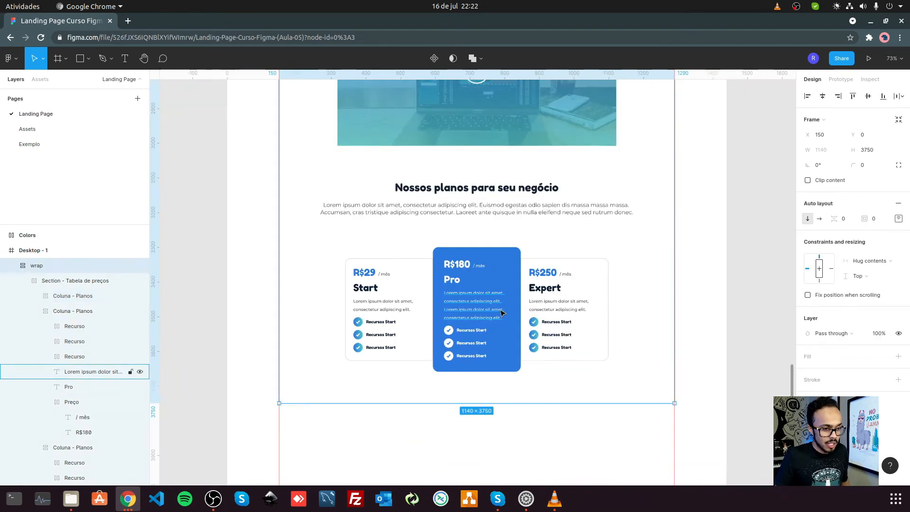
scroll(492, 317, up, 2)
scroll(480, 225, up, 3)
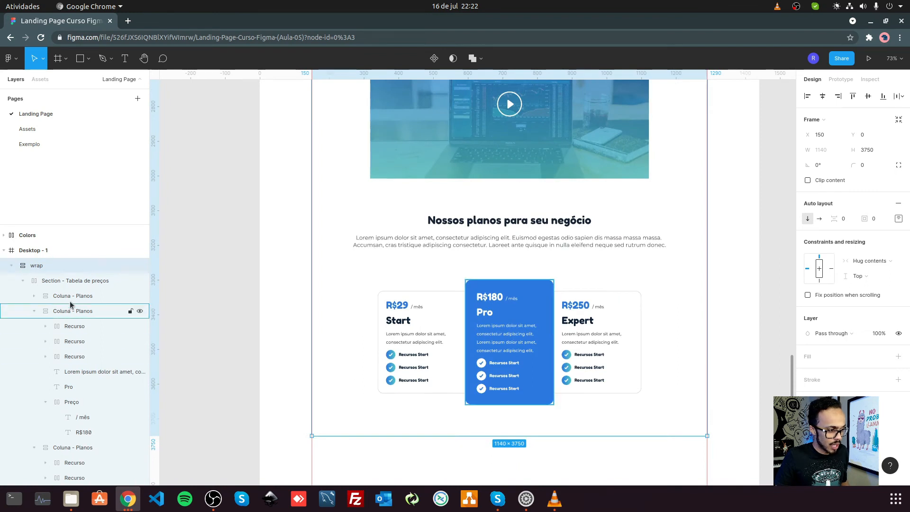
Move the "Nossos planos para seu negócio" title section and the price table section together above the video section.
click(23, 280)
click(60, 299)
scroll(567, 335, up, 2)
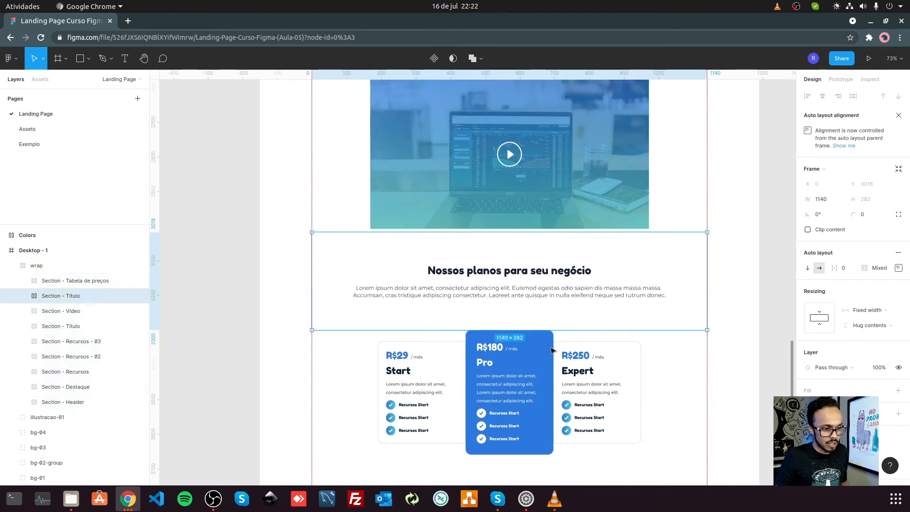
shift+click(93, 281)
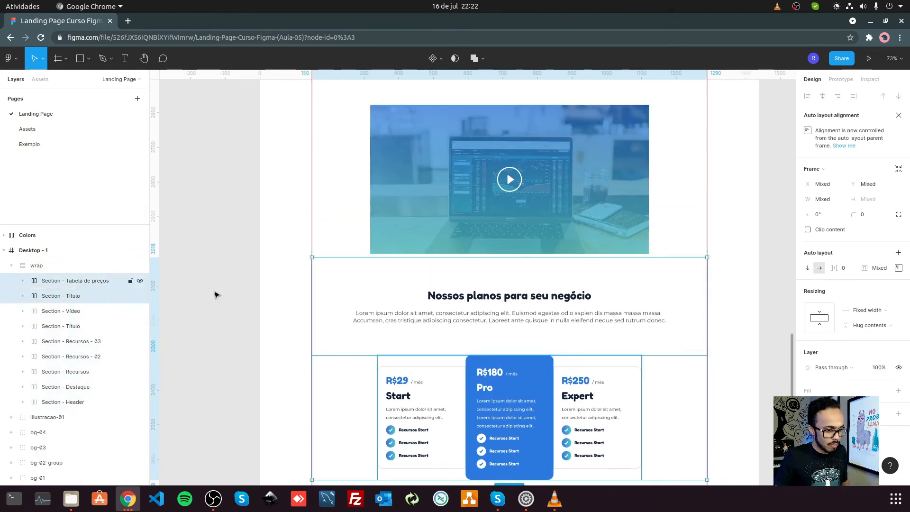
drag(632, 336, 633, 149)
scroll(587, 278, up, 3)
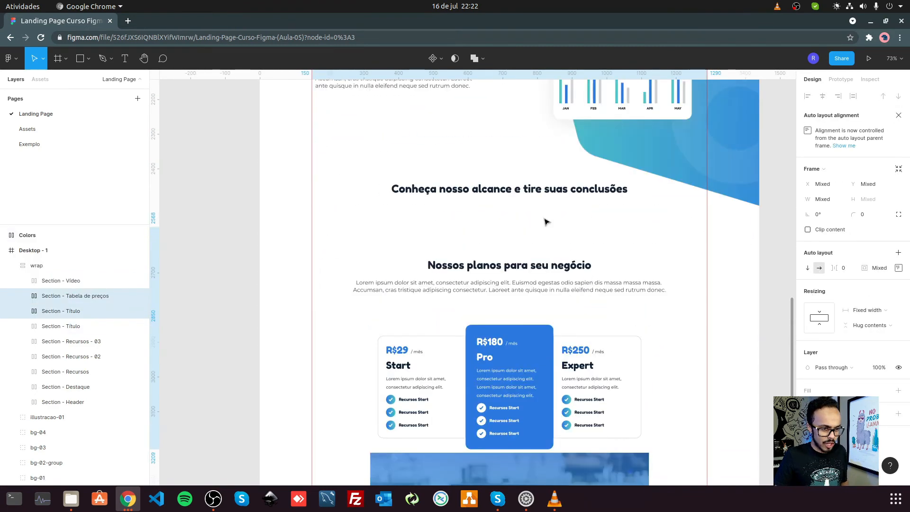
Move the "Conheça nosso alcance e tire suas conclusões" title section below the price table, directly above the video.
click(546, 218)
drag(638, 182, 650, 378)
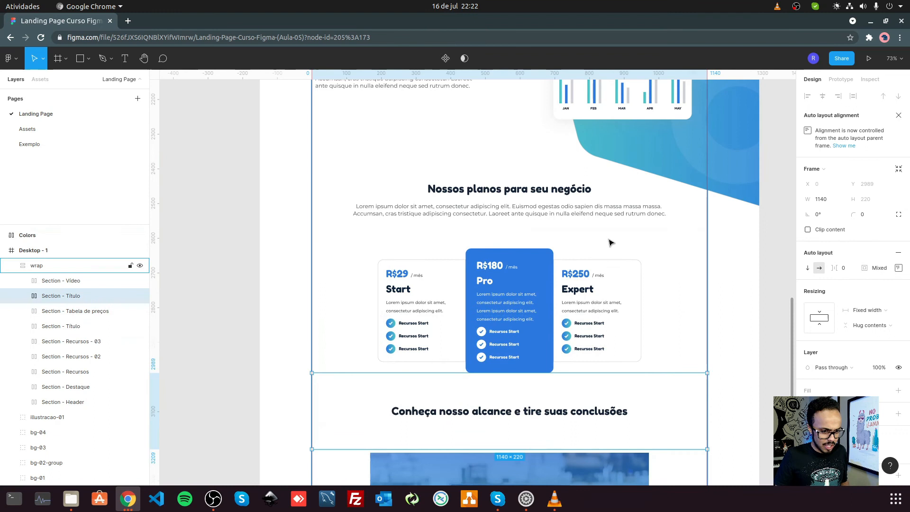
click(755, 312)
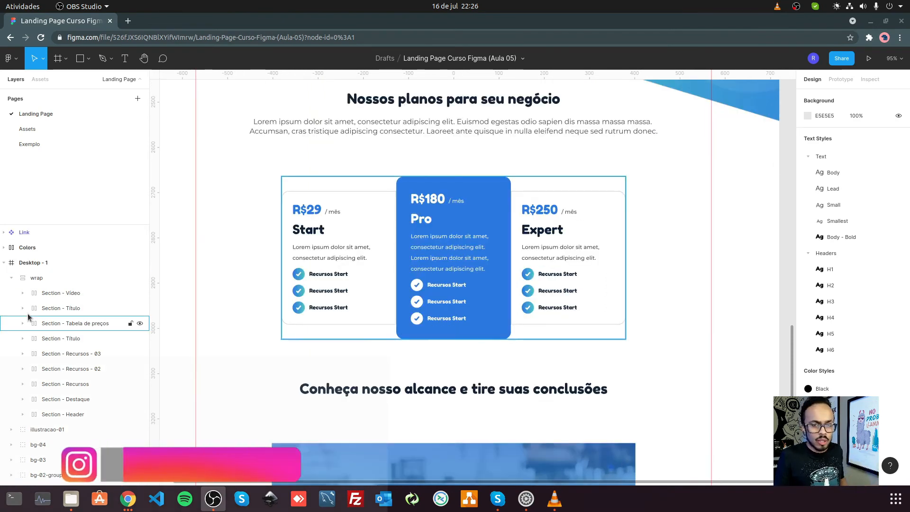
Move the video section and its title section back above the "Nossos planos para seu negócio" title and price table.
click(61, 296)
shift+click(71, 308)
drag(77, 295, 91, 345)
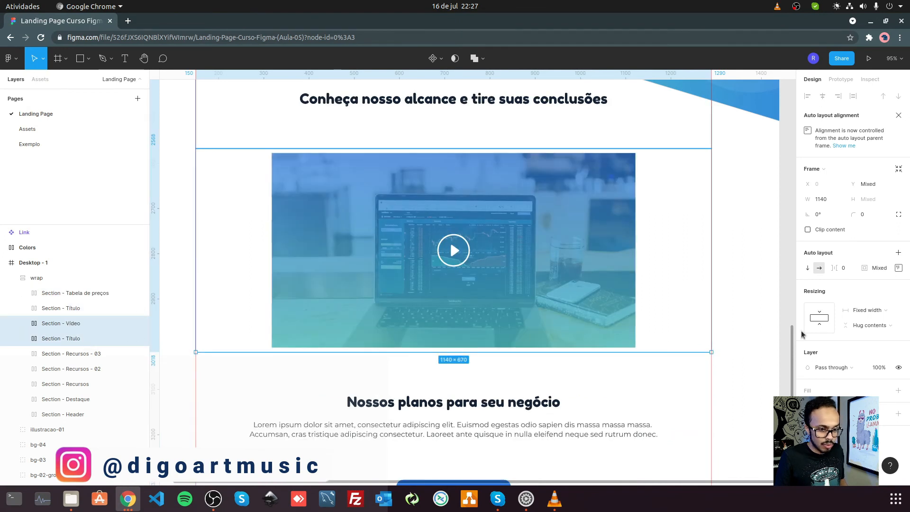
Hide the editor's interface and switch the browser to full screen.
click(785, 321)
right_click(793, 260)
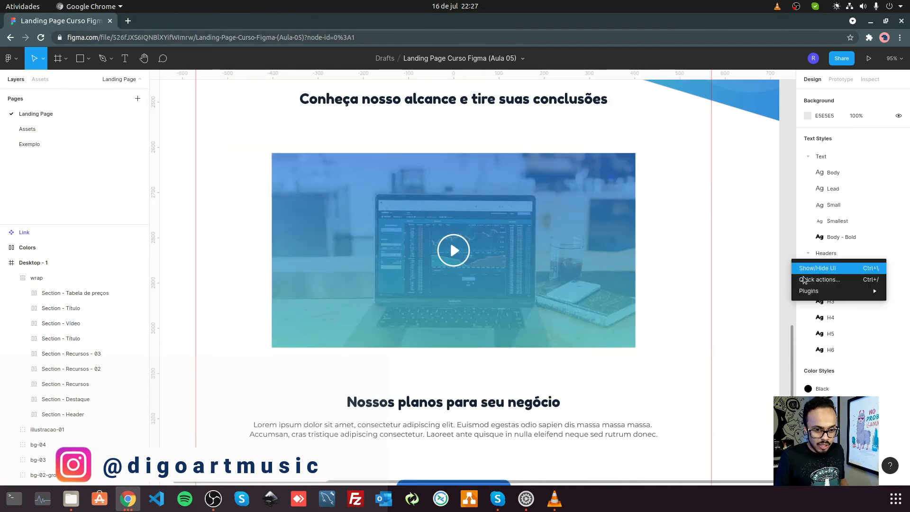
click(812, 268)
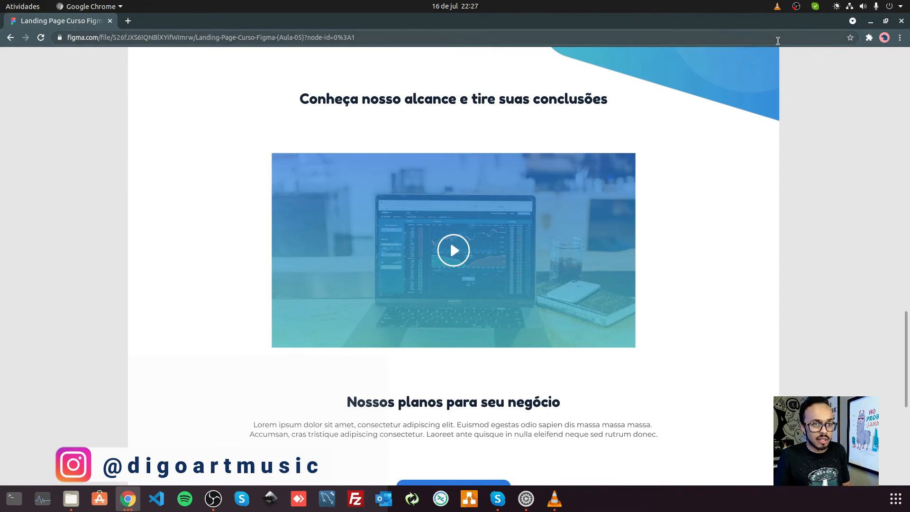
key(F11)
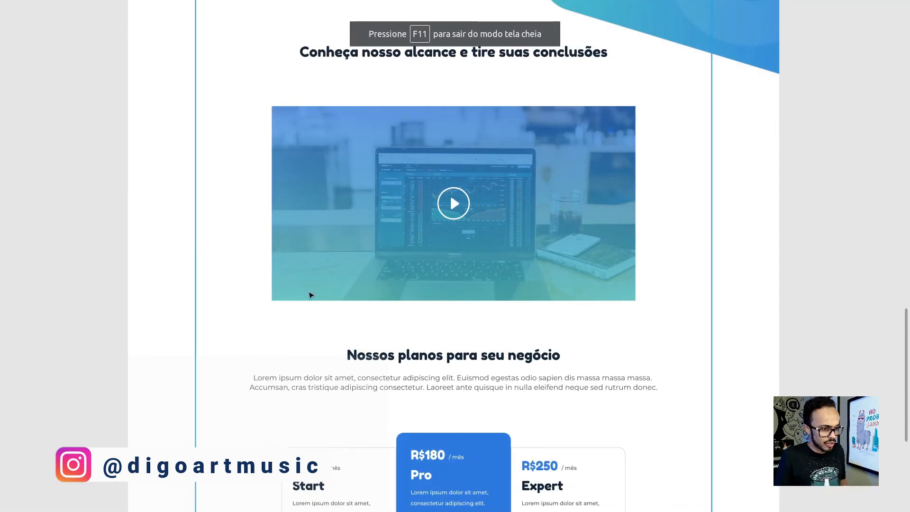
Review the finished landing page from the Transit header down to the price table section.
scroll(311, 296, up, 8)
scroll(320, 303, up, 15)
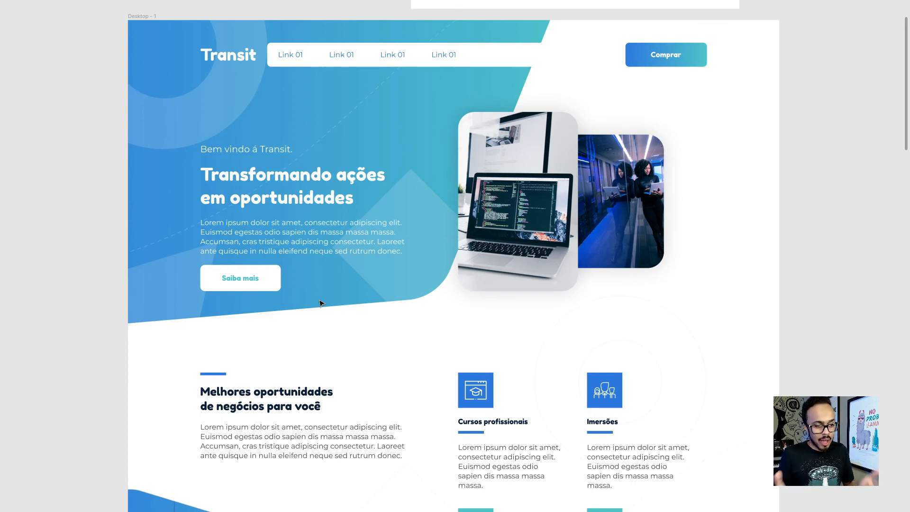
scroll(428, 289, down, 2)
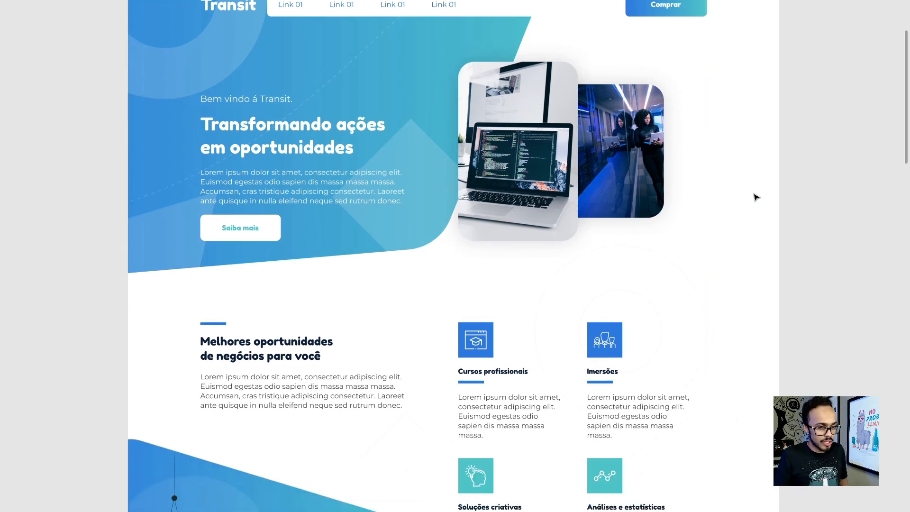
scroll(871, 200, down, 10)
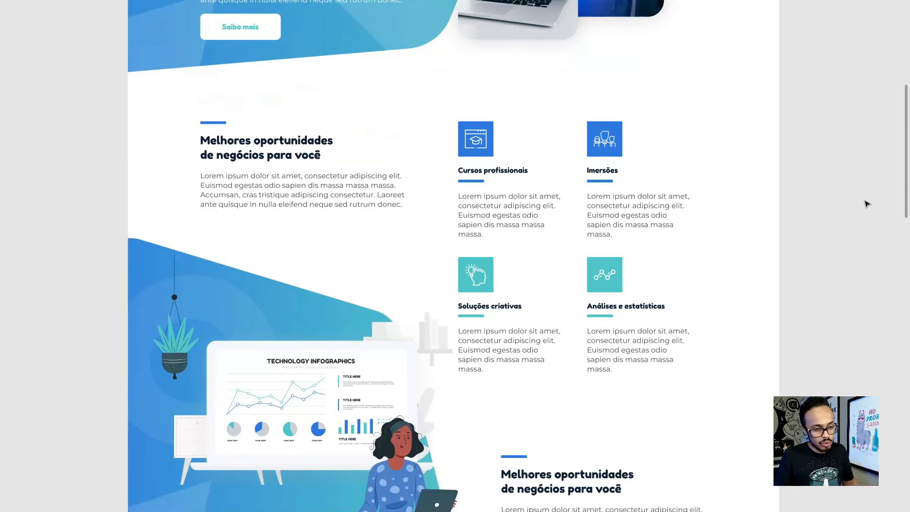
scroll(859, 208, down, 6)
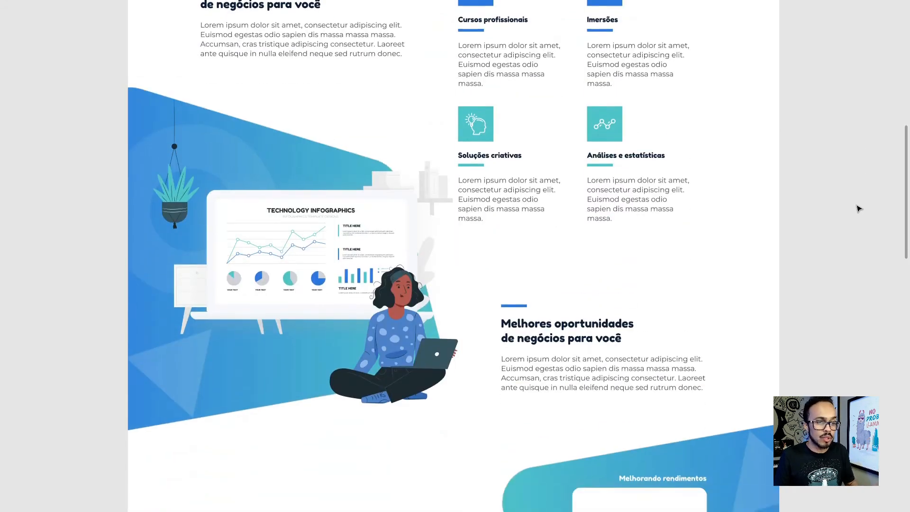
scroll(824, 234, down, 12)
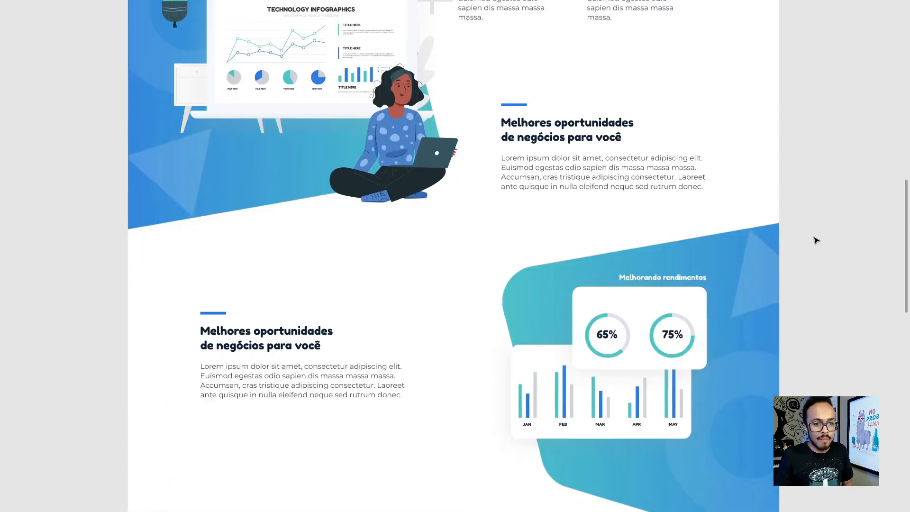
scroll(797, 241, down, 5)
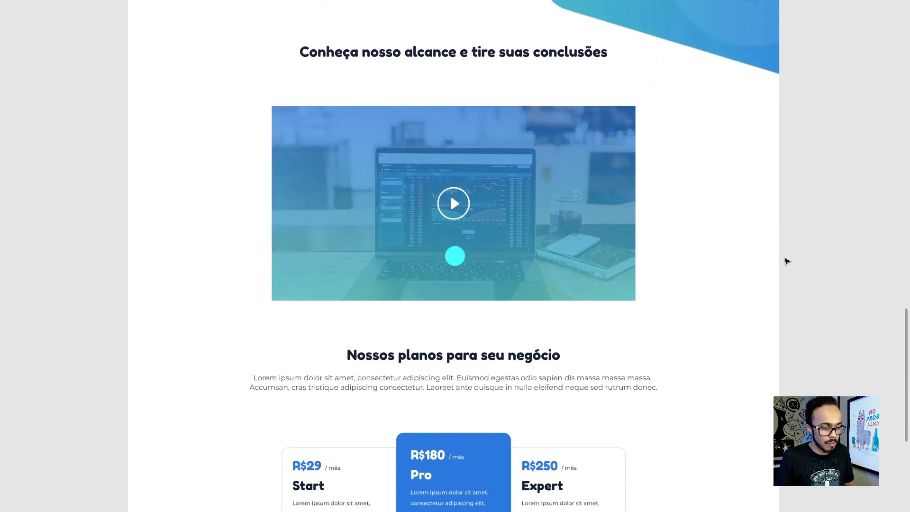